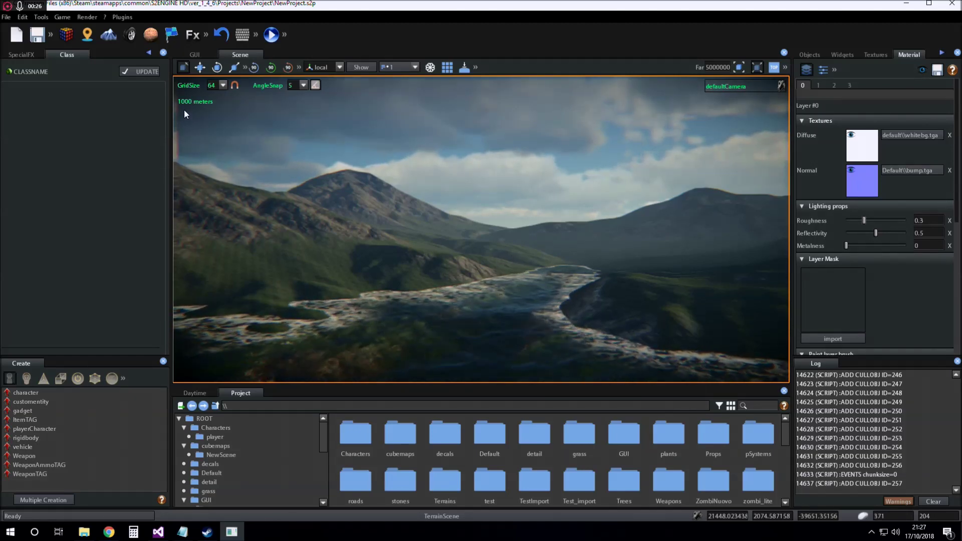
Open the terrain material for painting and enable its layer 1.
click(108, 34)
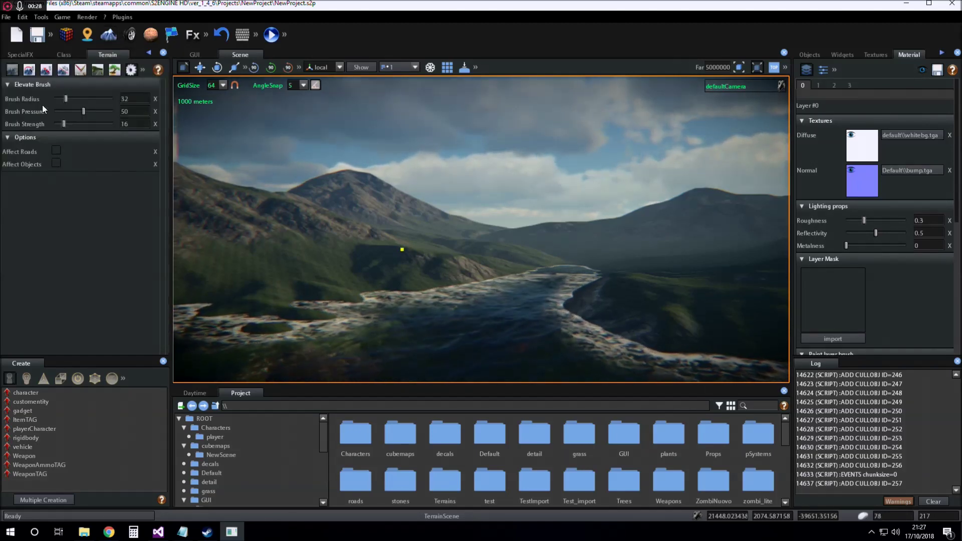
click(80, 69)
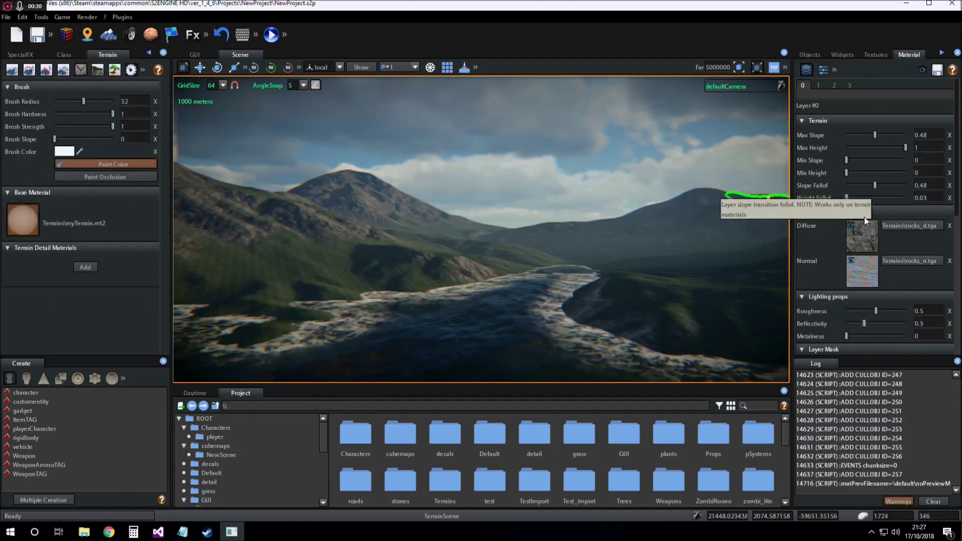
click(818, 85)
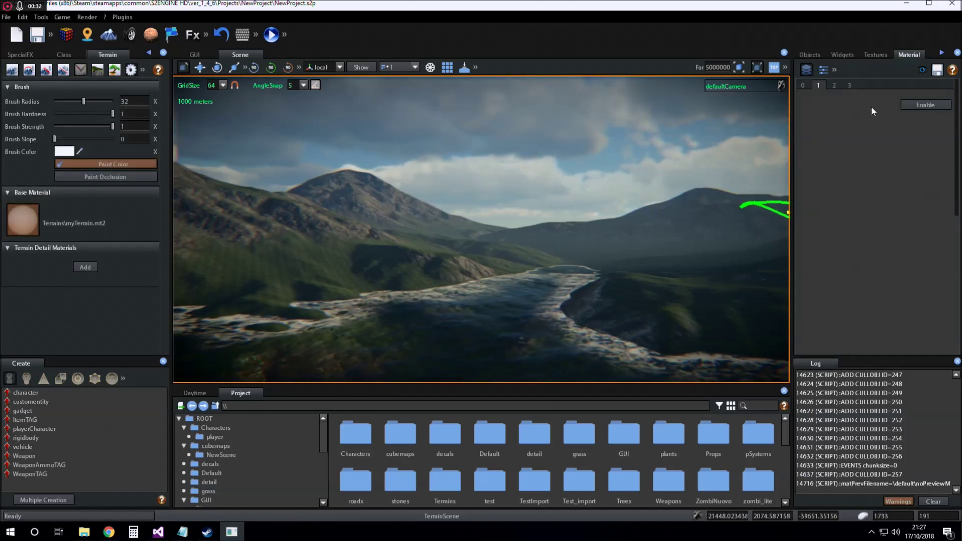
click(909, 106)
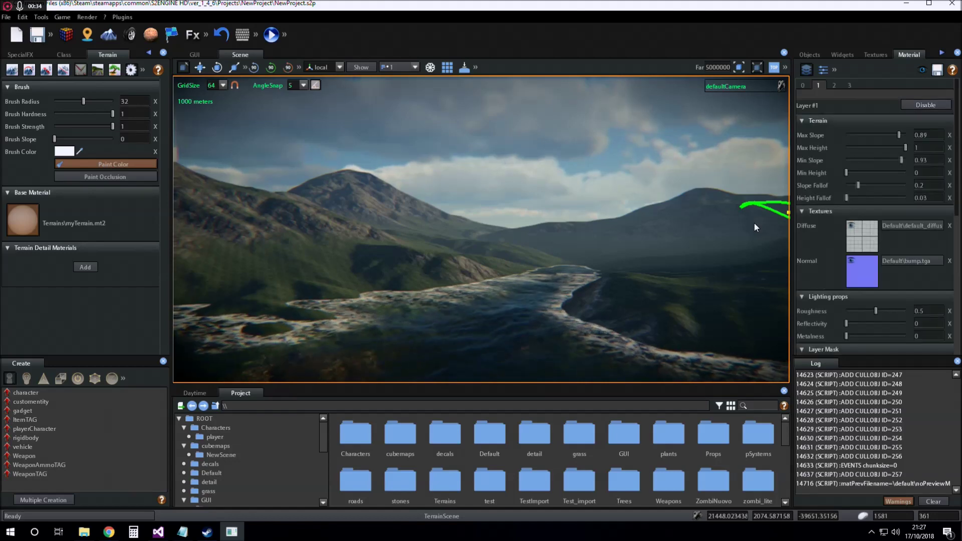
click(804, 84)
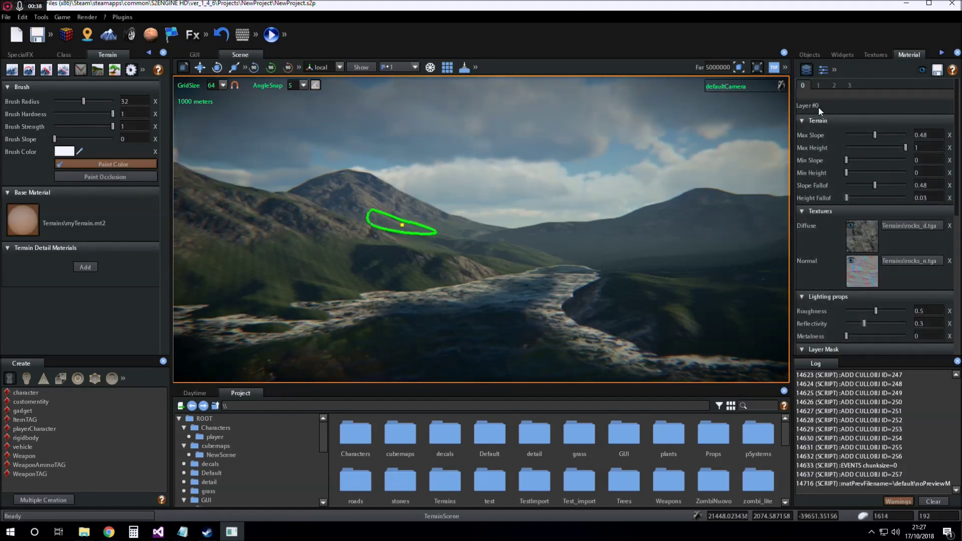
click(818, 85)
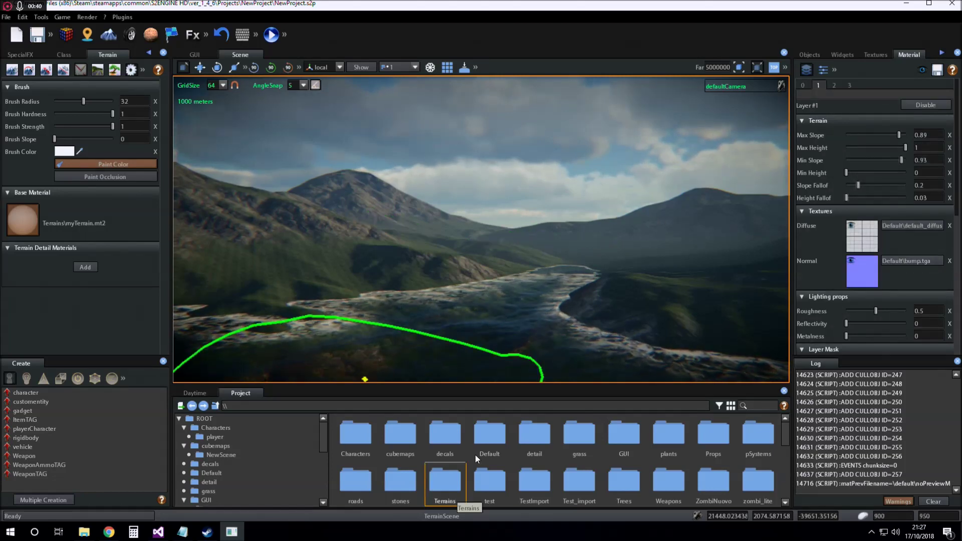
Assign grass04_d.dds from the Terrains folder as layer 1's diffuse texture and grass04_n.dds as its normal texture.
double_click(443, 480)
click(452, 441)
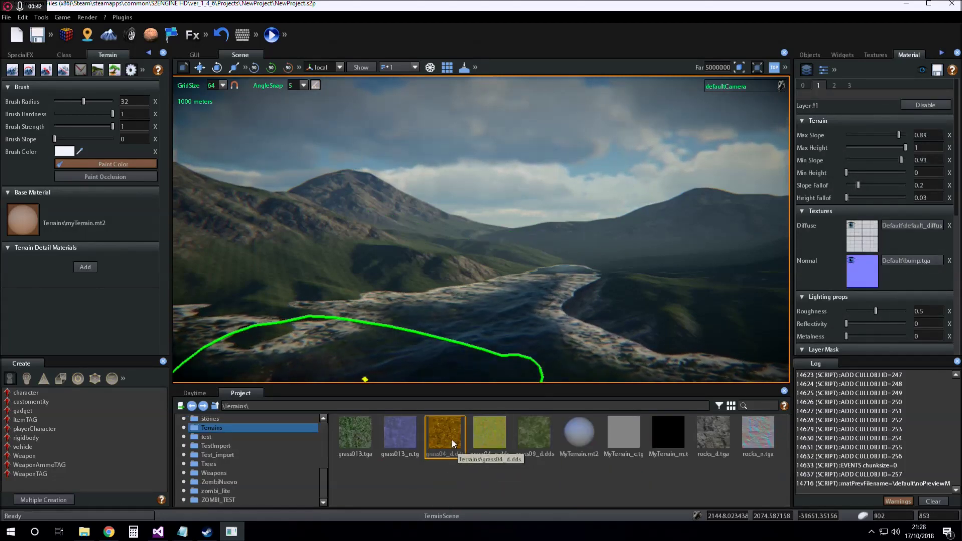
drag(454, 443, 879, 239)
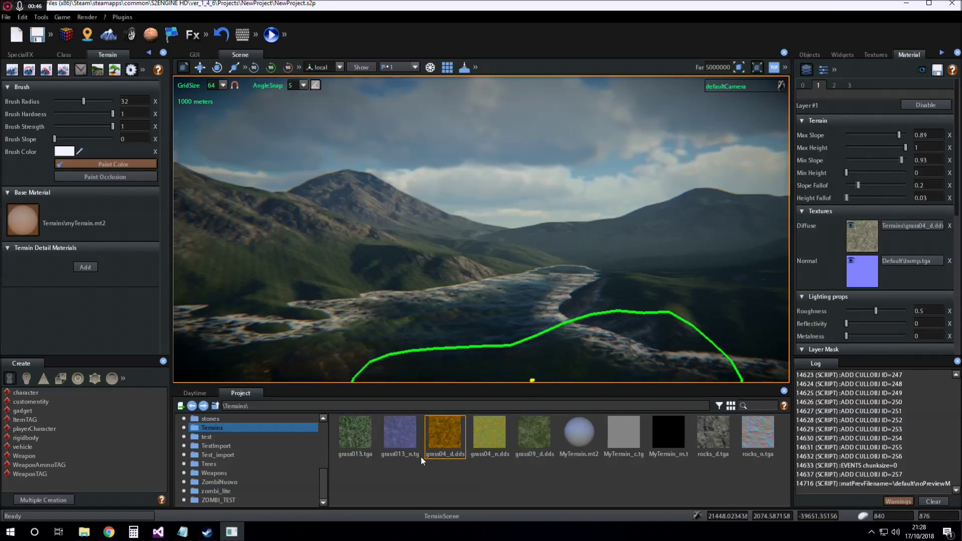
drag(491, 436, 876, 271)
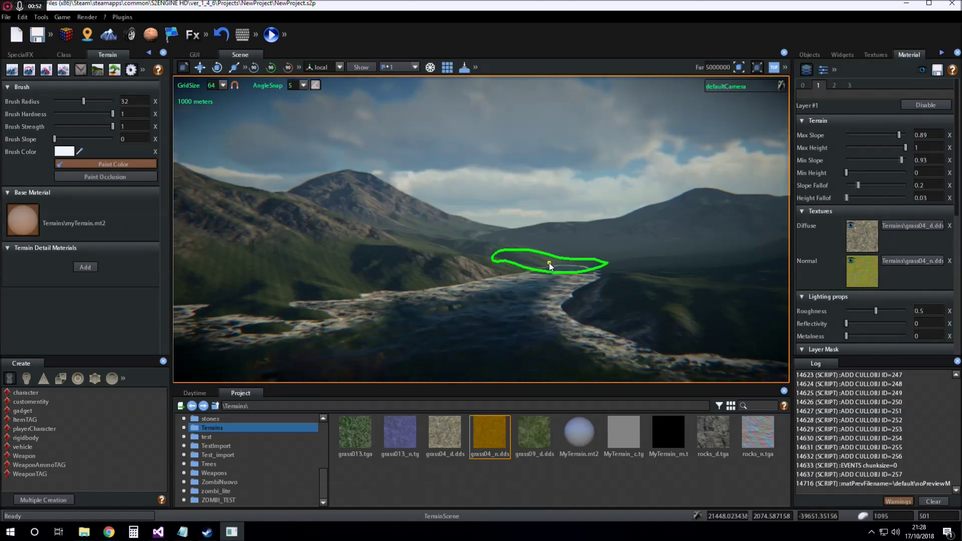
Set the scene's time of day to 13:38.
right_drag(561, 272, 572, 303)
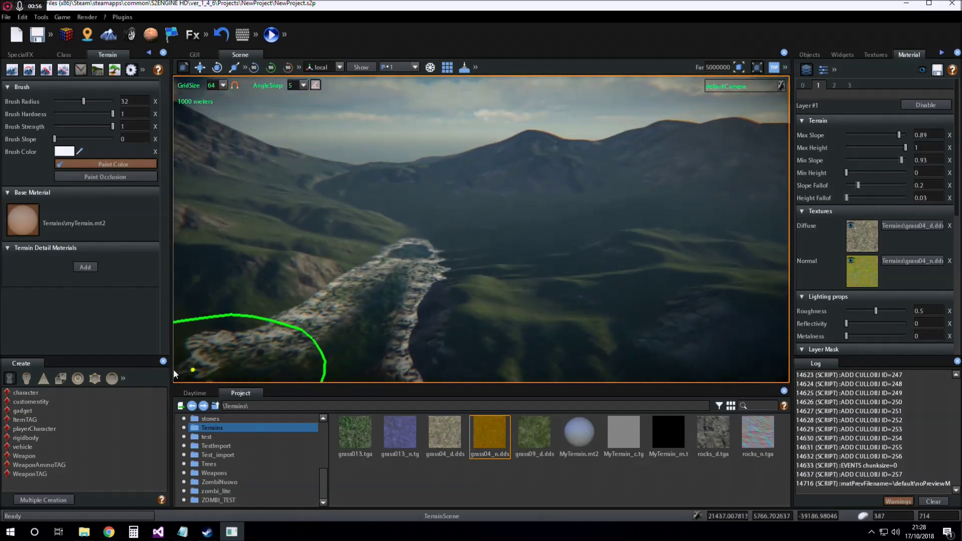
click(195, 393)
drag(452, 429, 372, 428)
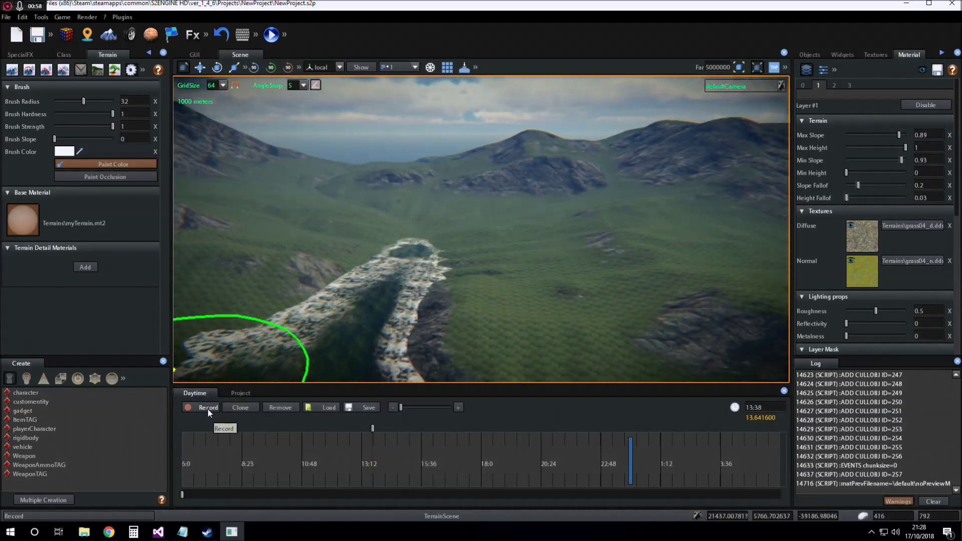
click(242, 394)
Set the scene's time of day to 15:26.
mouse_move(589, 291)
right_down()
mouse_move(596, 271)
mouse_move(503, 272)
mouse_move(503, 283)
right_up()
key(w)
key(s)
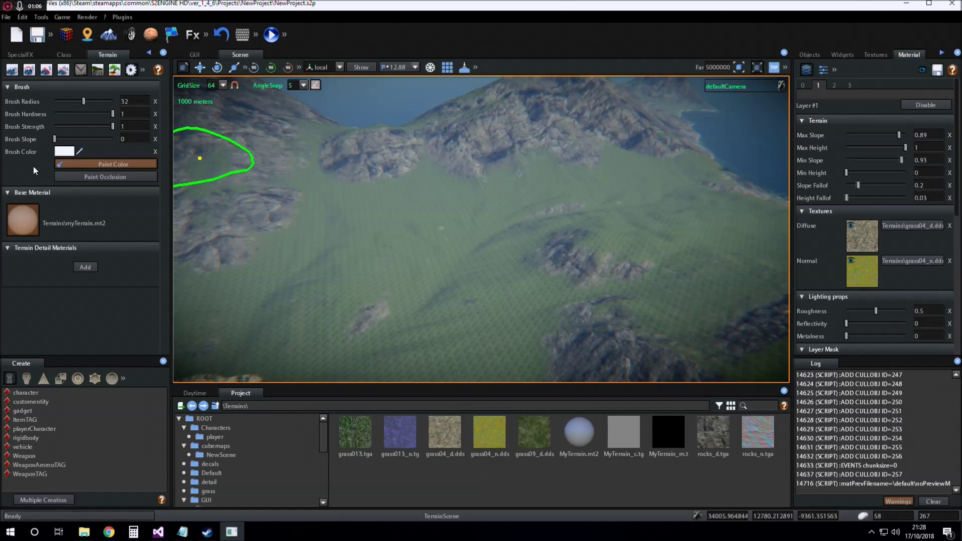
key(w)
mouse_move(561, 320)
right_down()
mouse_move(560, 302)
mouse_move(483, 293)
mouse_move(557, 300)
mouse_move(484, 296)
mouse_move(486, 306)
right_up()
click(193, 393)
drag(329, 430, 417, 432)
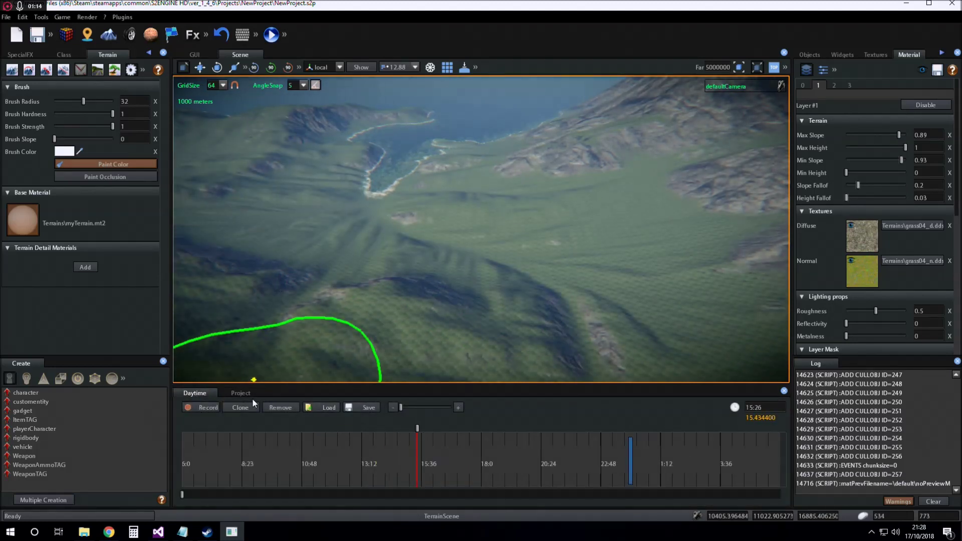
click(241, 392)
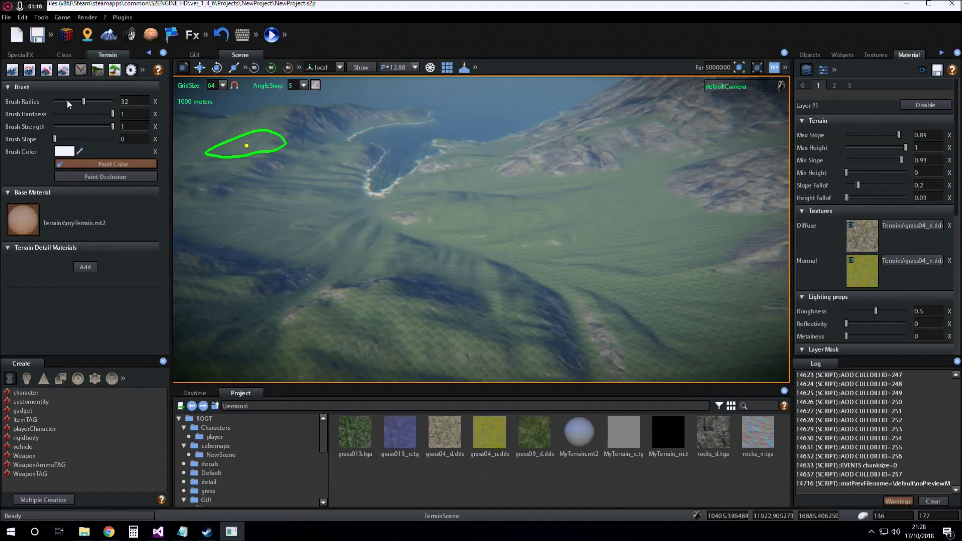
Set the terrain paint brush radius to 35 and turn off color painting.
click(64, 101)
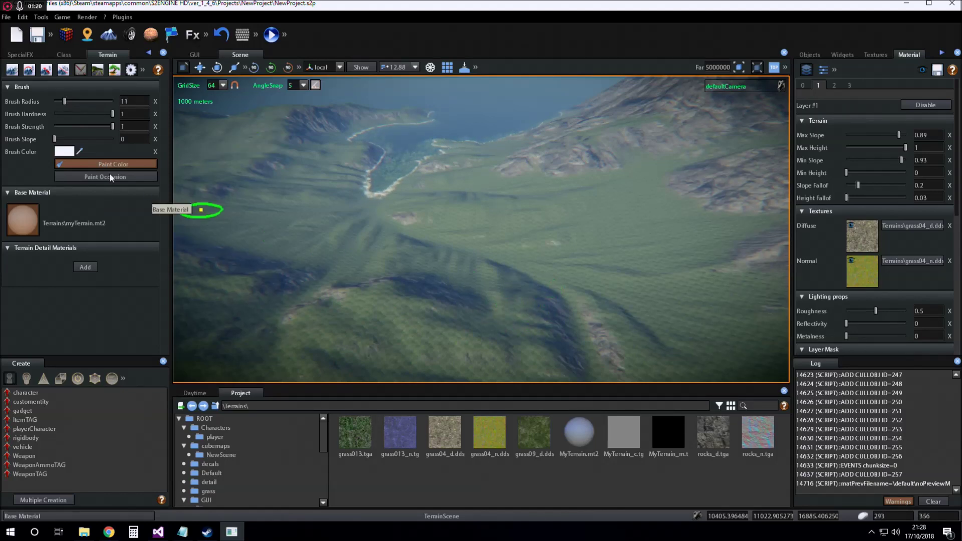
click(60, 102)
scroll(431, 266, up, 5)
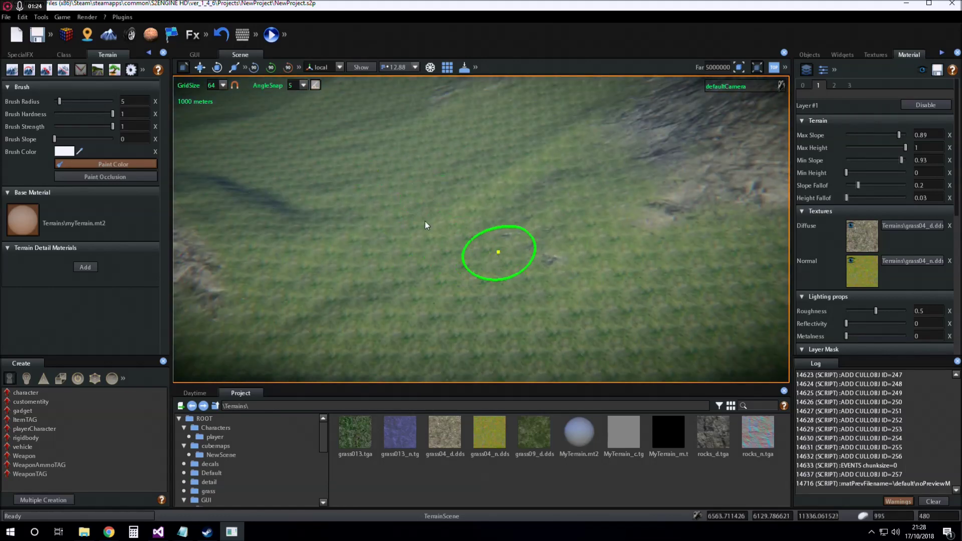
click(87, 101)
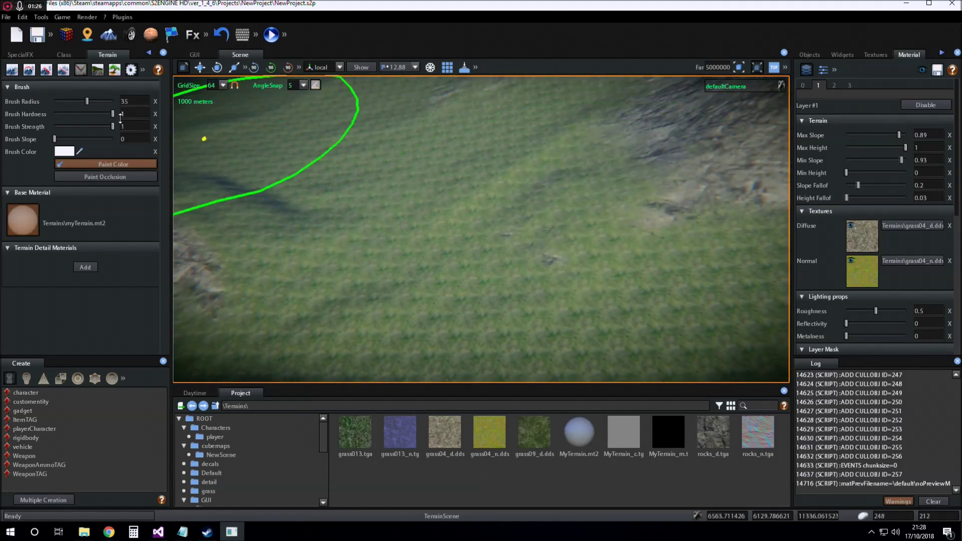
scroll(207, 129, down, 3)
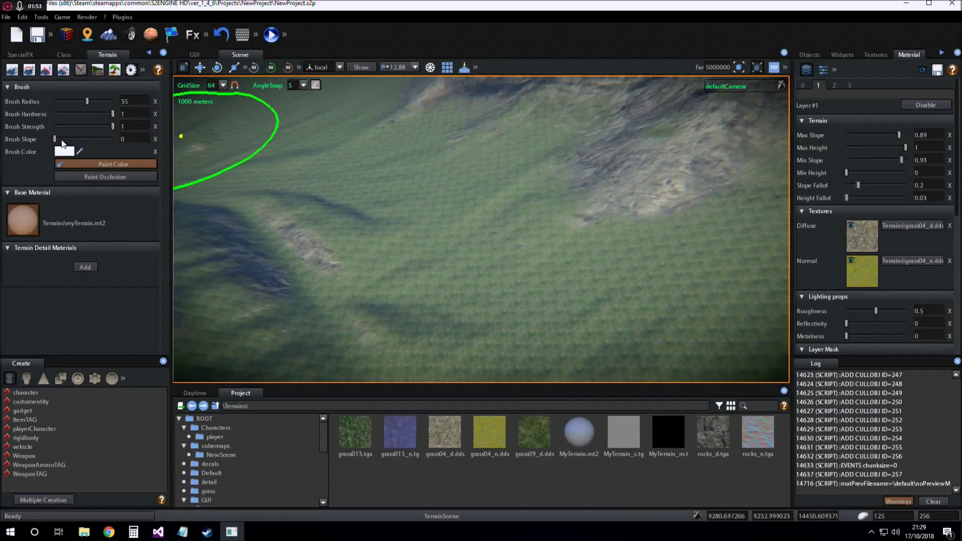
click(92, 163)
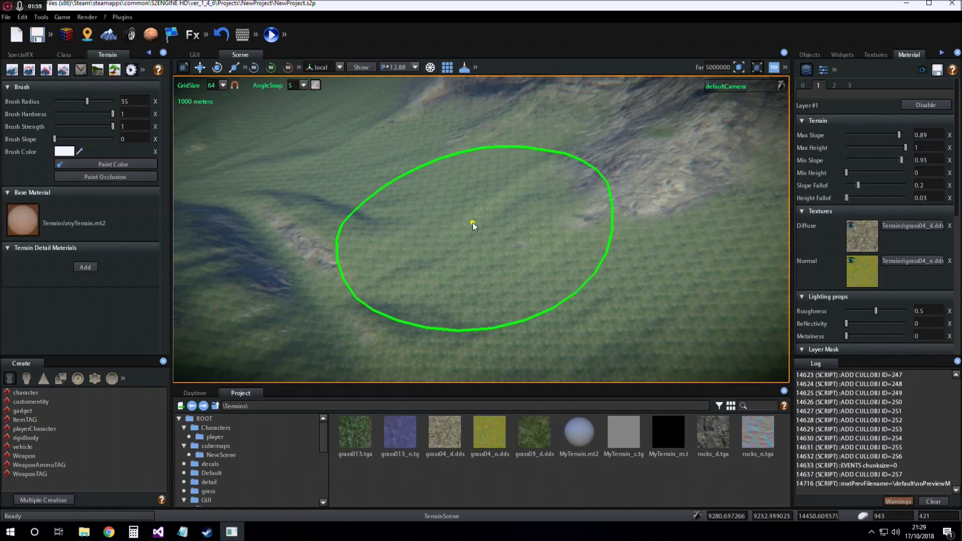
Paint layer 1 with the grass04 texture over a broad patch of the green valley floor beside the rocky slopes.
middle_drag(473, 223, 563, 228)
mouse_move(562, 229)
mouse_down()
mouse_move(495, 239)
mouse_move(492, 250)
mouse_move(402, 191)
mouse_move(429, 217)
mouse_move(593, 259)
mouse_move(666, 248)
mouse_move(618, 292)
mouse_move(459, 197)
mouse_move(459, 209)
mouse_up()
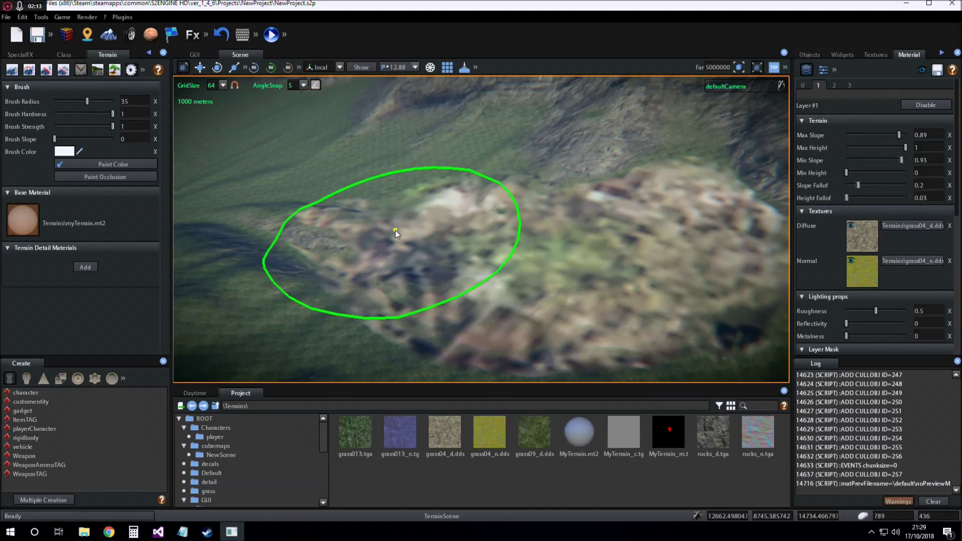
drag(396, 230, 330, 237)
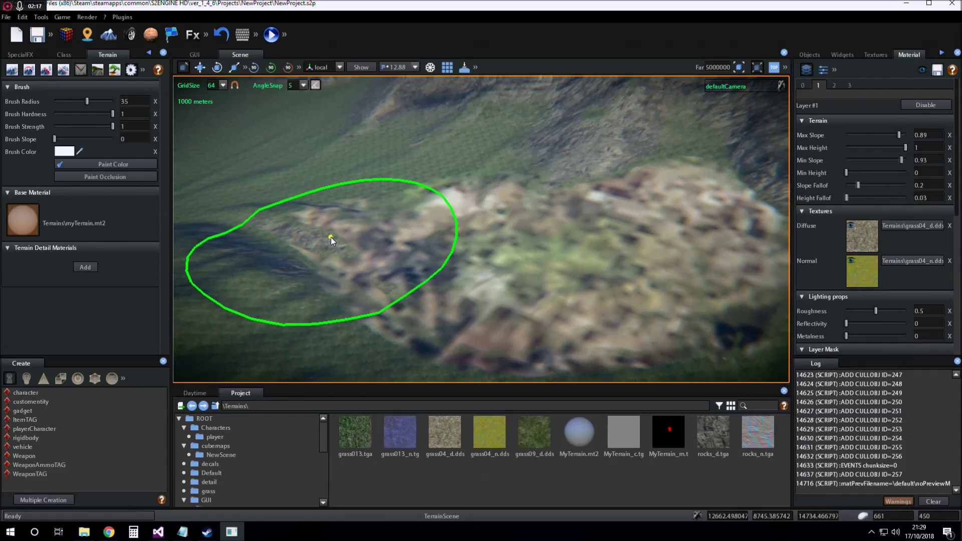
mouse_move(331, 236)
mouse_down()
mouse_move(333, 209)
mouse_move(563, 301)
mouse_move(488, 209)
mouse_move(720, 184)
mouse_move(572, 236)
mouse_move(579, 242)
mouse_up()
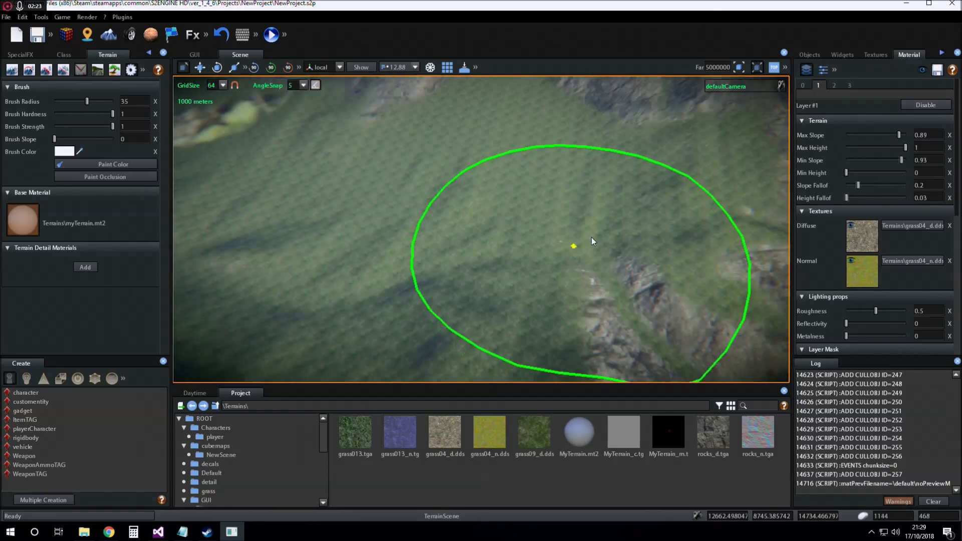
mouse_move(553, 211)
right_down()
mouse_move(528, 183)
mouse_move(537, 191)
right_up()
mouse_move(537, 192)
mouse_down()
mouse_move(530, 255)
mouse_move(467, 215)
mouse_move(626, 253)
mouse_move(434, 189)
mouse_move(700, 267)
mouse_up()
Set layer 1's diffuse tiling to 200 in both directions.
scroll(904, 241, down, 3)
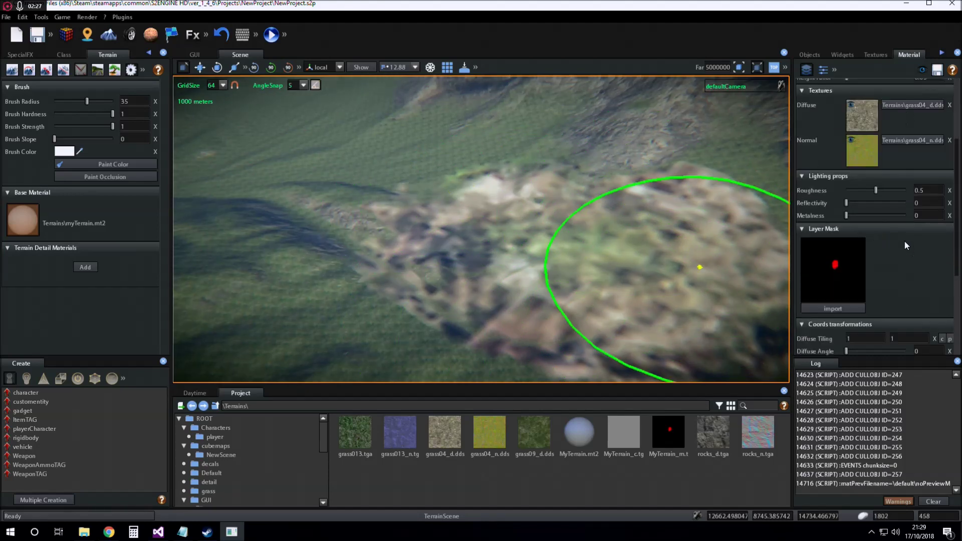
scroll(906, 245, down, 3)
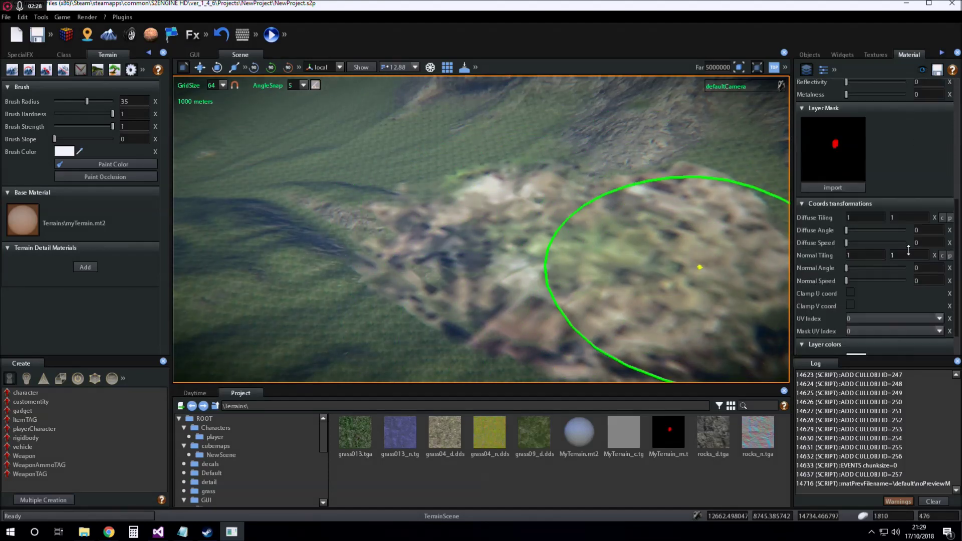
double_click(859, 218)
text(200)
key(Return)
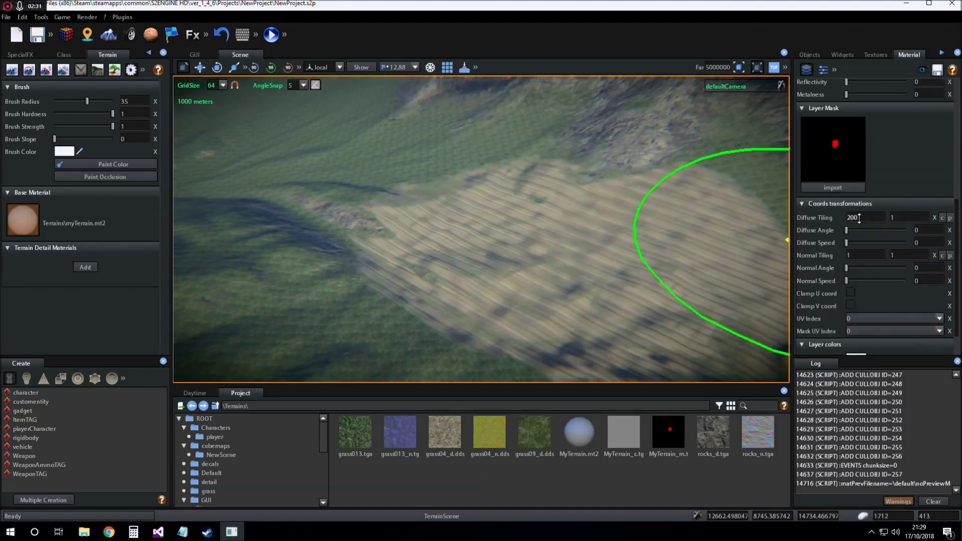
click(905, 219)
text(200)
key(Return)
Set layer 1's normal tiling to 200 in both directions.
click(871, 255)
text(200)
key(Return)
click(914, 255)
text(200)
key(Return)
Examine how the painted layer patch displays from close up and from far away.
mouse_move(535, 228)
right_down()
mouse_move(517, 243)
mouse_move(506, 229)
mouse_move(509, 243)
mouse_move(518, 238)
right_up()
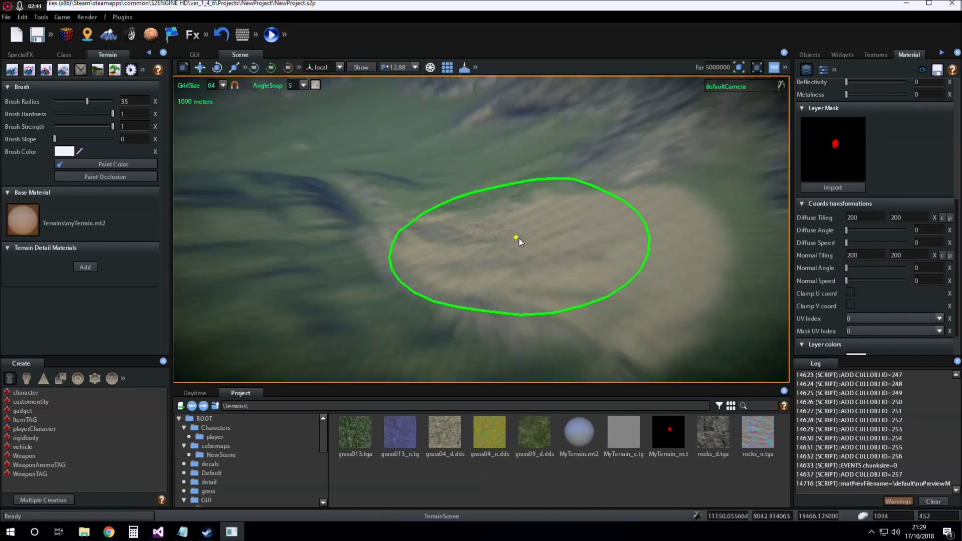
scroll(518, 238, down, 3)
scroll(521, 240, up, 6)
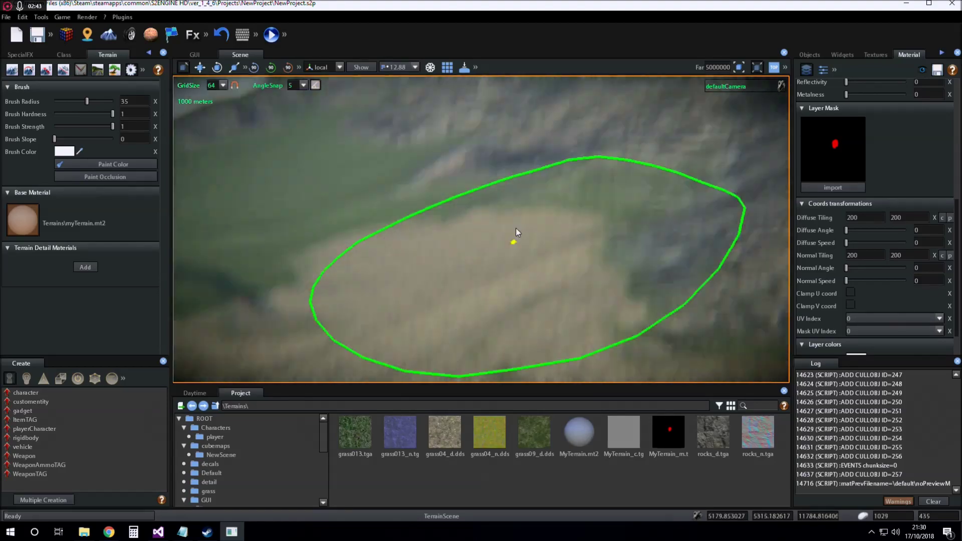
scroll(517, 232, down, 4)
scroll(522, 243, up, 4)
scroll(524, 242, down, 3)
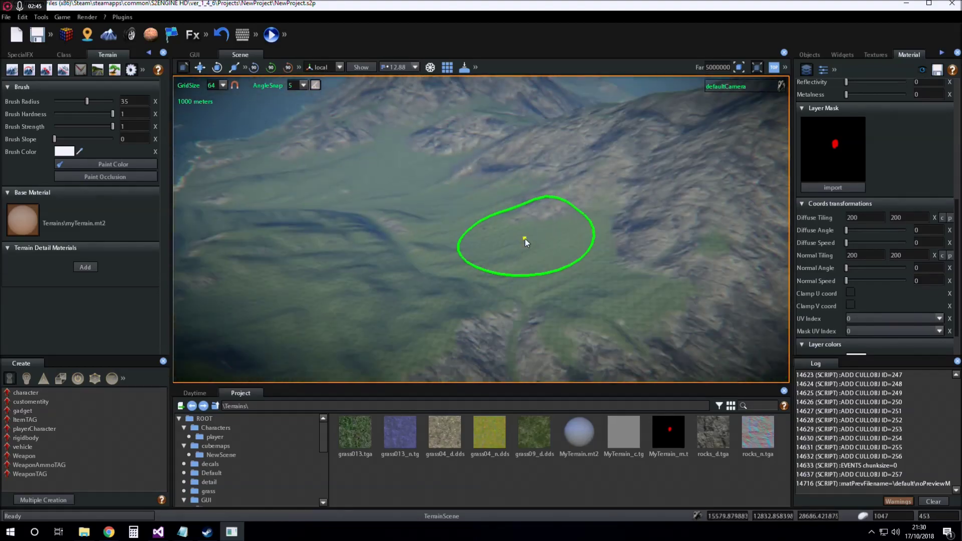
scroll(524, 242, up, 4)
scroll(525, 241, down, 4)
scroll(523, 239, up, 6)
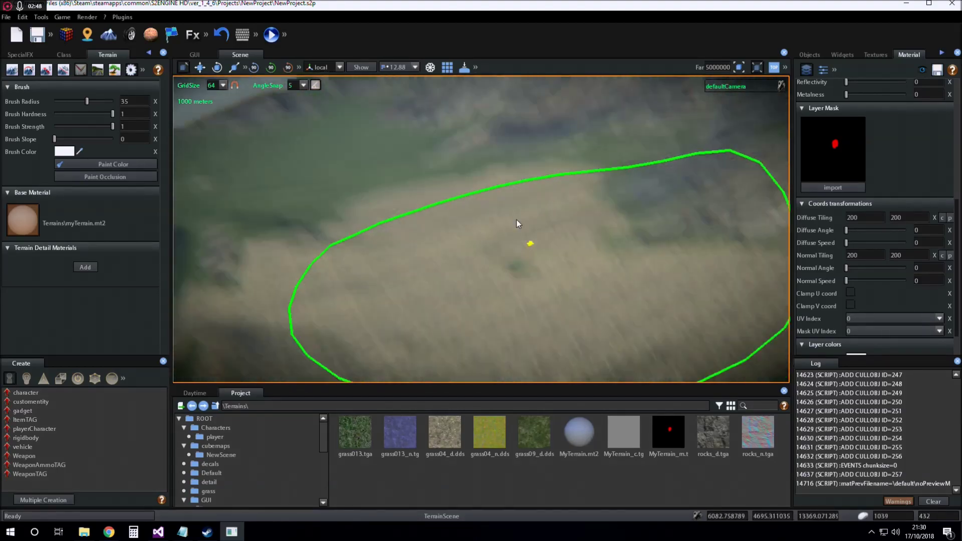
scroll(518, 226, down, 6)
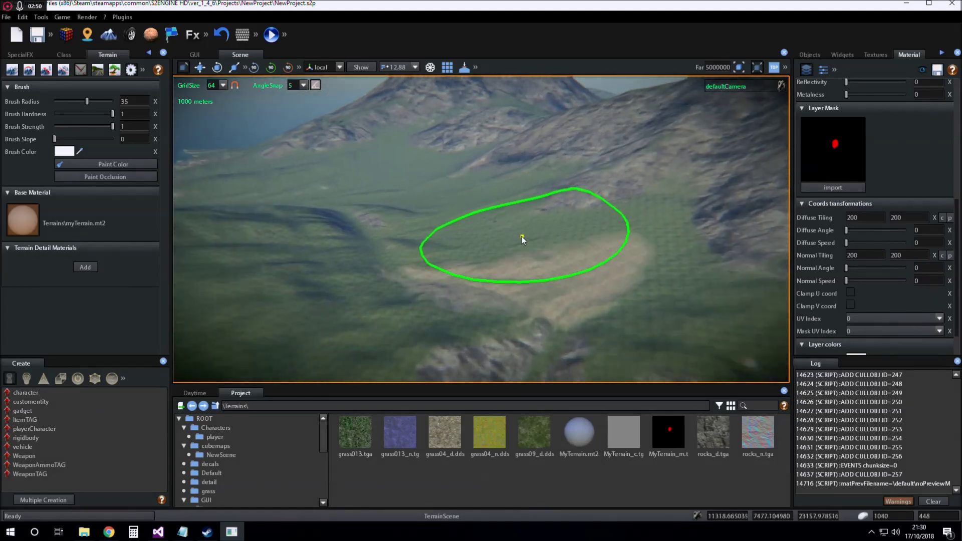
scroll(521, 239, up, 3)
scroll(522, 240, down, 4)
scroll(522, 239, up, 6)
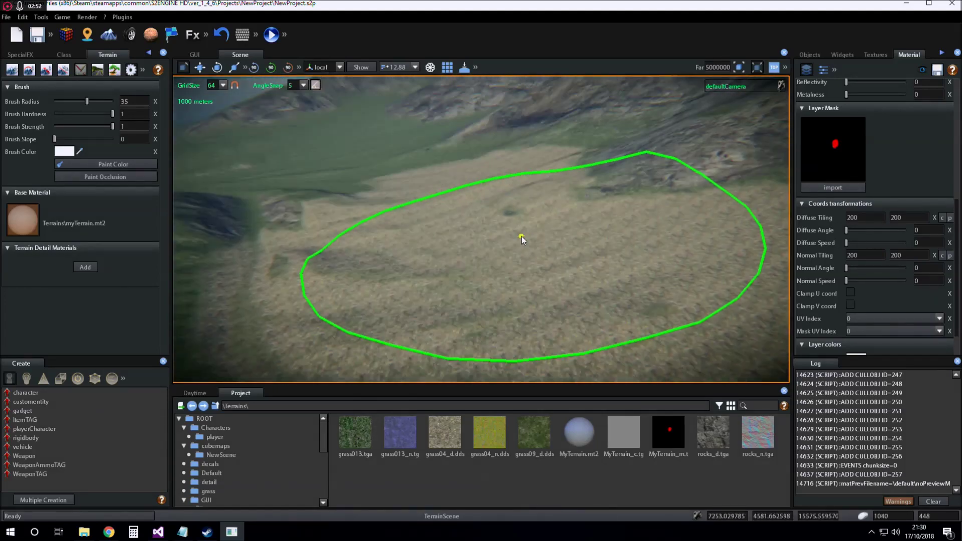
scroll(522, 236, down, 5)
Raise the terrain material's Mask Distance to about 45762.71.
click(824, 74)
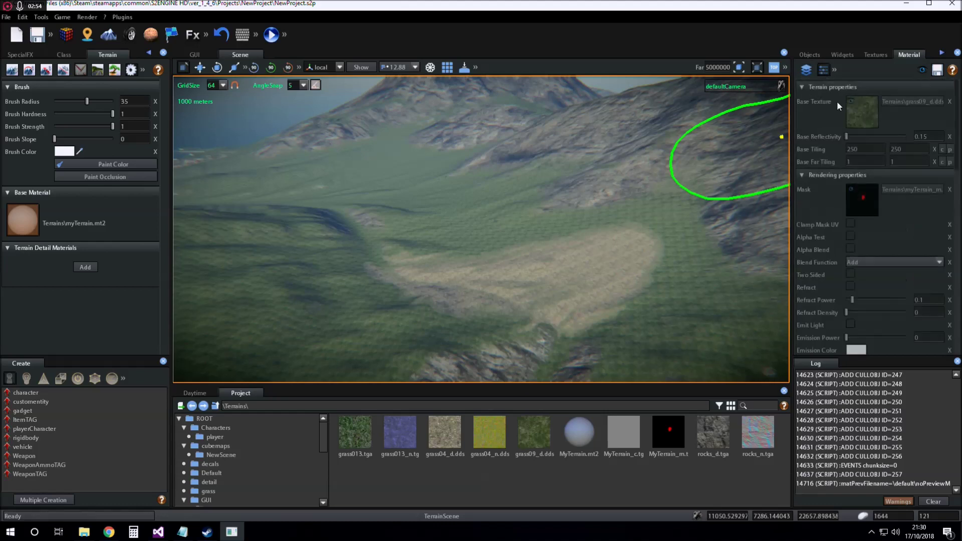
scroll(874, 241, down, 10)
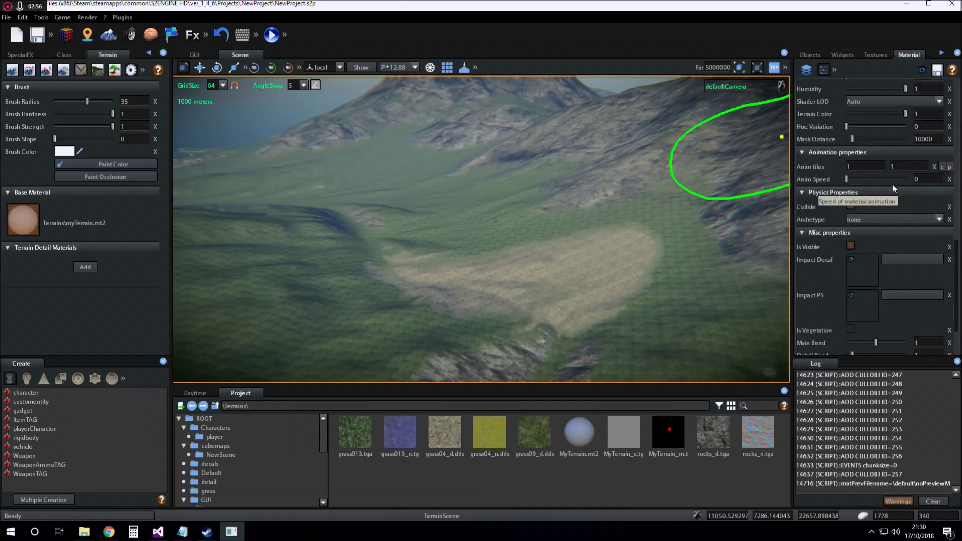
scroll(891, 185, up, 5)
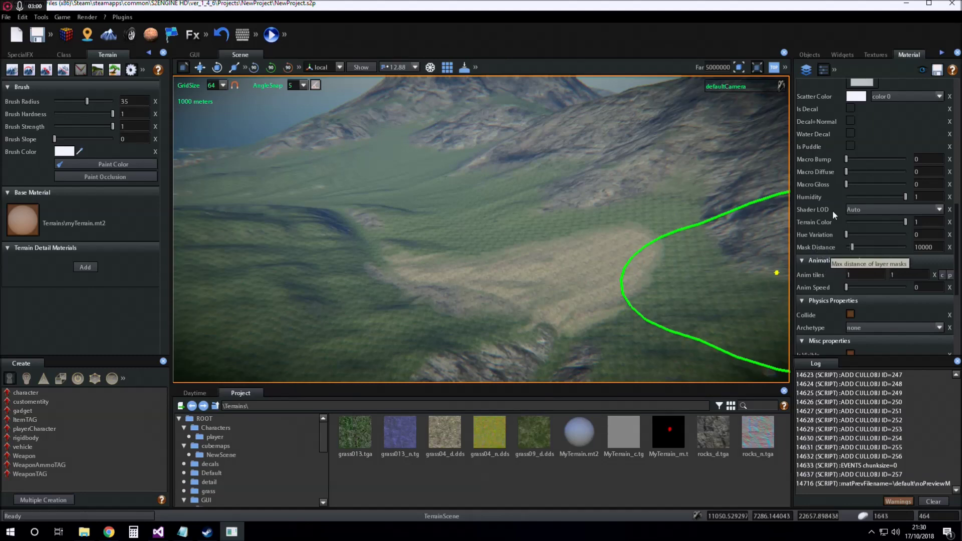
drag(856, 246, 873, 249)
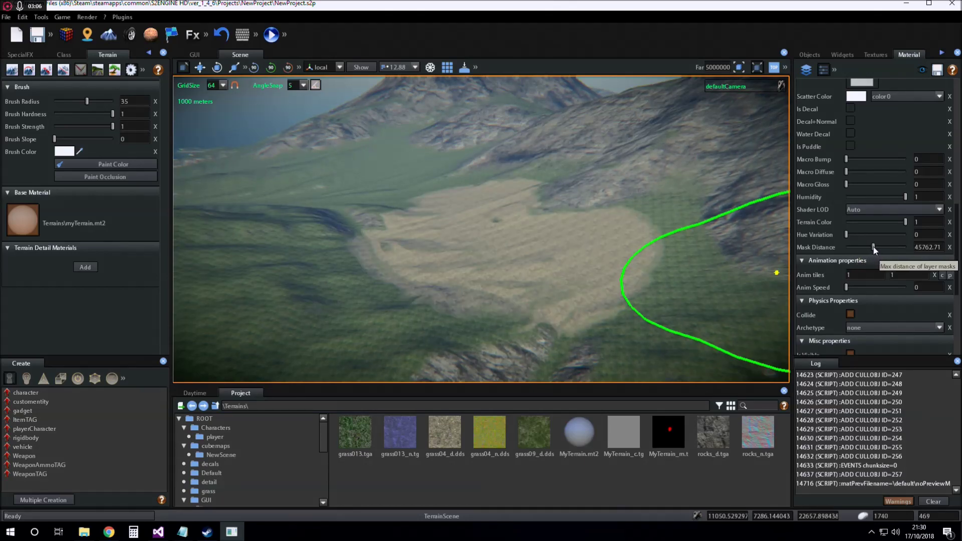
Examine the painted layer patch from far away and from close up with the new mask distance.
scroll(591, 255, down, 10)
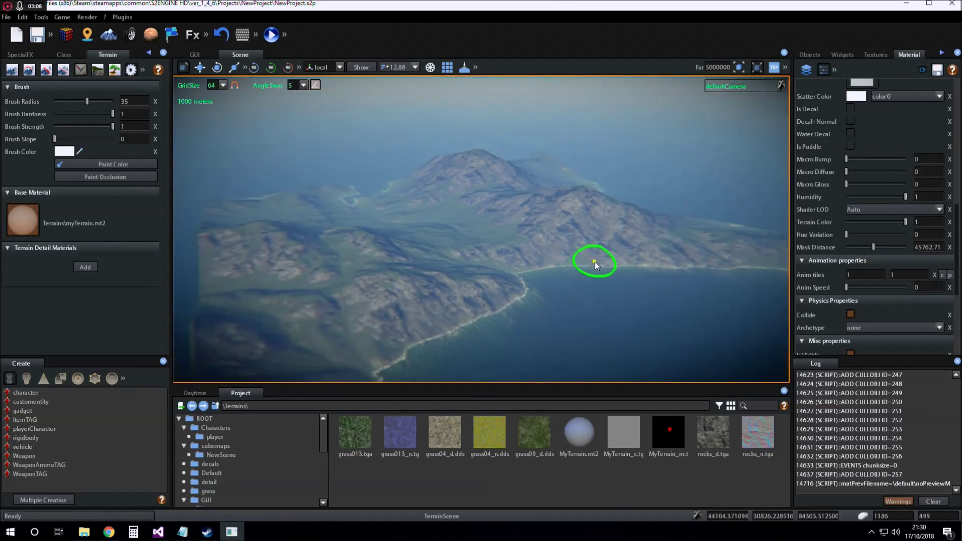
scroll(594, 262, up, 10)
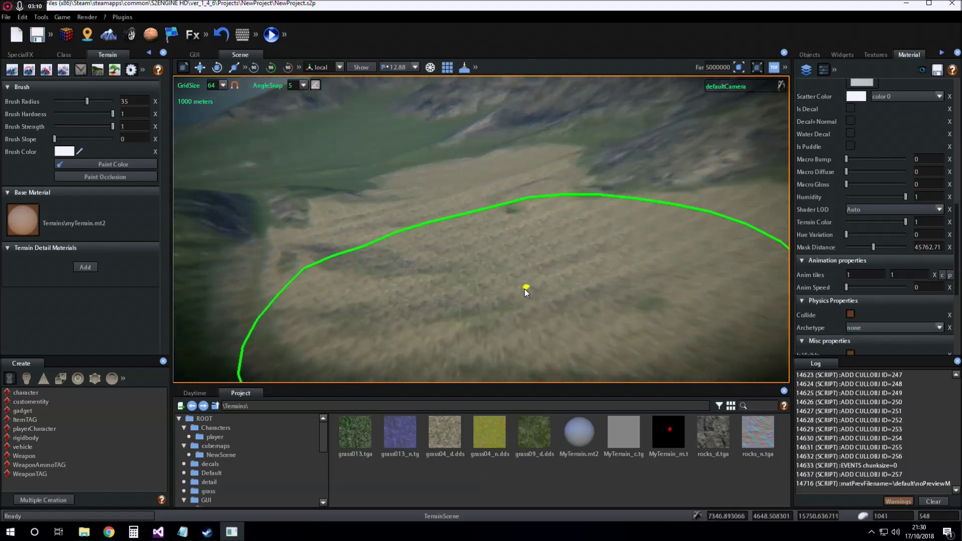
scroll(524, 290, down, 5)
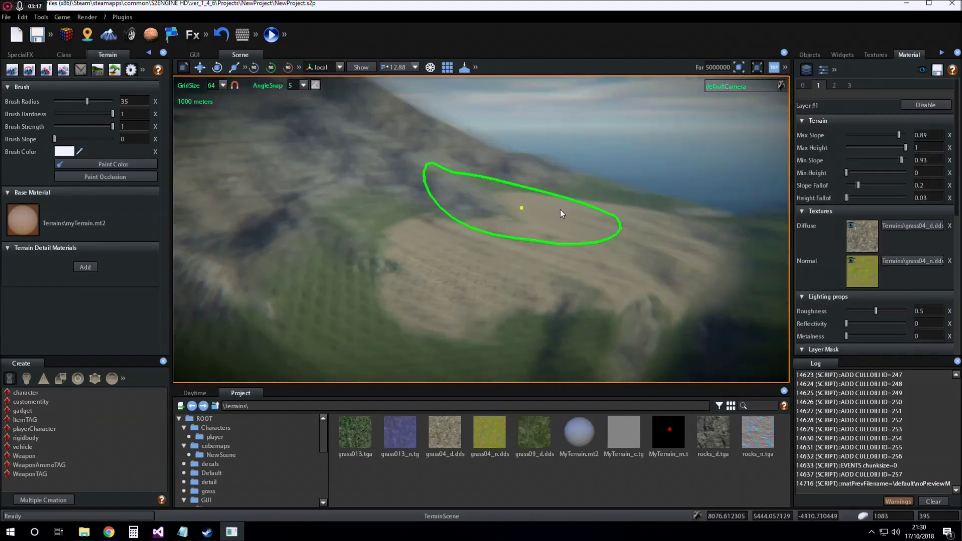
scroll(560, 209, up, 6)
right_drag(590, 208, 600, 205)
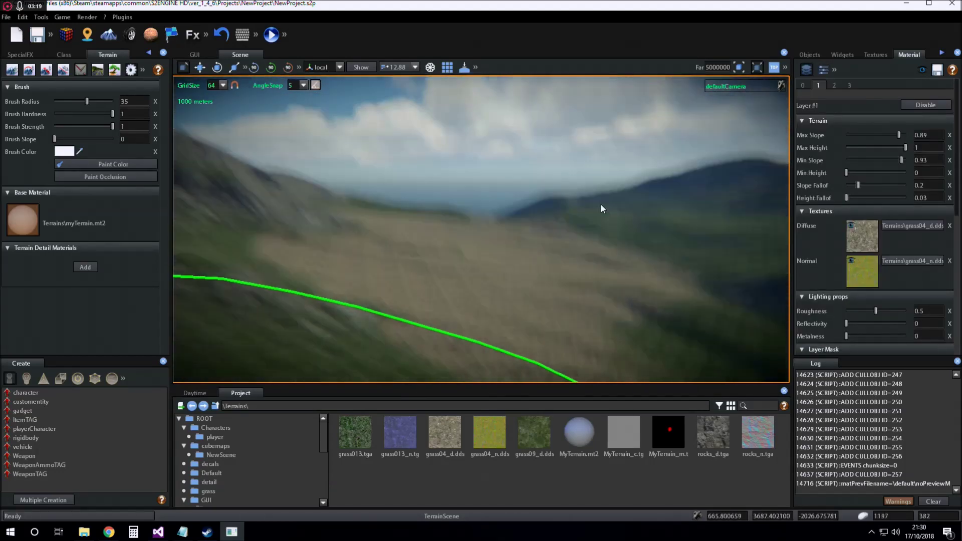
Set layer 1's reflectivity to 0.2 in its lighting properties.
scroll(883, 197, down, 2)
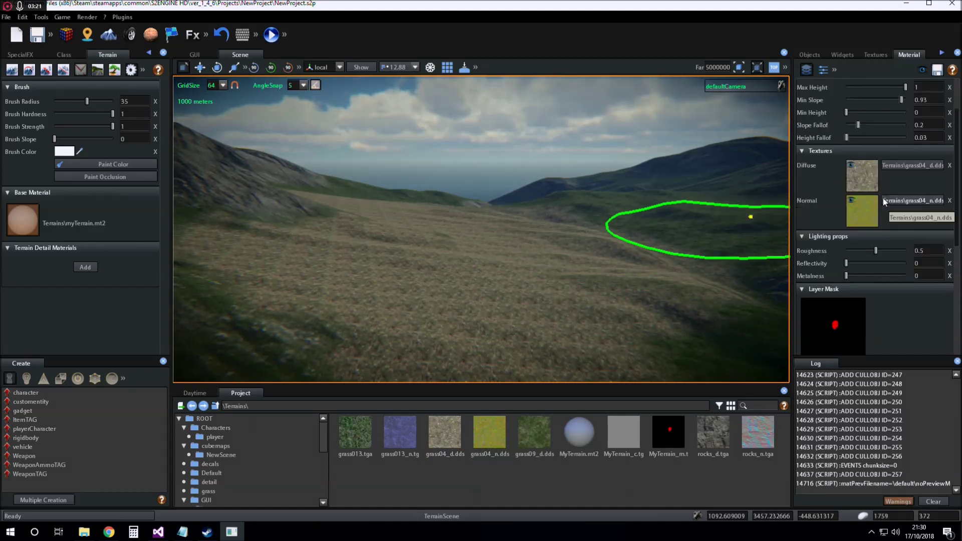
drag(848, 265, 872, 265)
mouse_move(627, 268)
middle_down()
mouse_move(467, 257)
mouse_move(518, 251)
middle_up()
drag(871, 263, 855, 263)
click(923, 263)
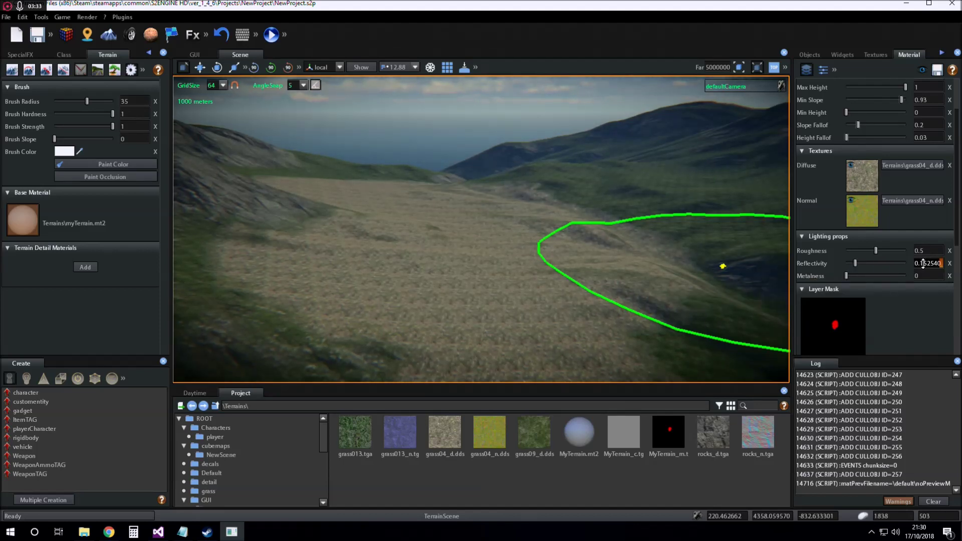
double_click(923, 263)
text(0.5)
key(Return)
Set the scene's time of day to about 17:09 and view the painted ground in the low sunlight.
right_drag(756, 246, 682, 240)
key(w)
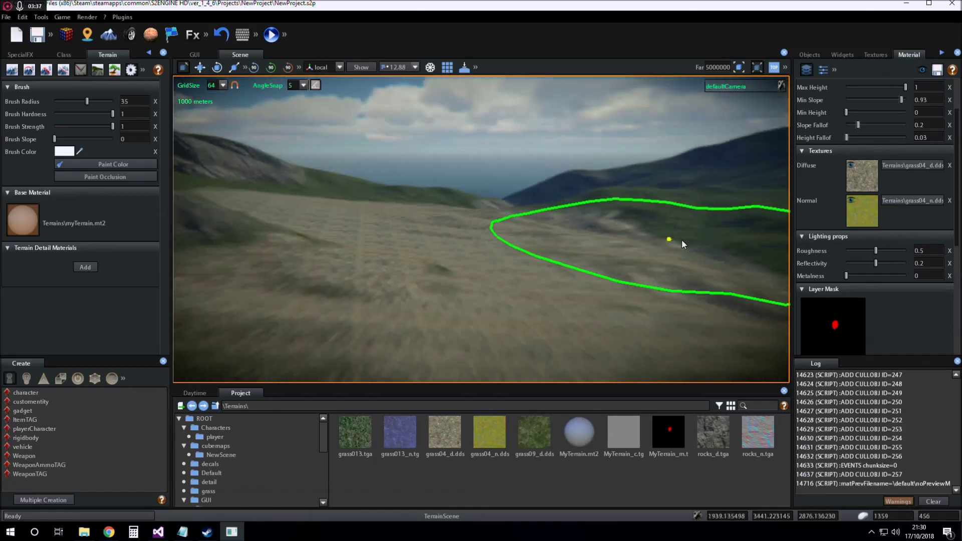
click(194, 393)
mouse_move(398, 425)
mouse_down()
mouse_move(199, 432)
mouse_move(483, 438)
mouse_move(460, 441)
mouse_up()
key(w)
mouse_move(583, 205)
right_down()
mouse_move(564, 210)
mouse_move(620, 213)
right_up()
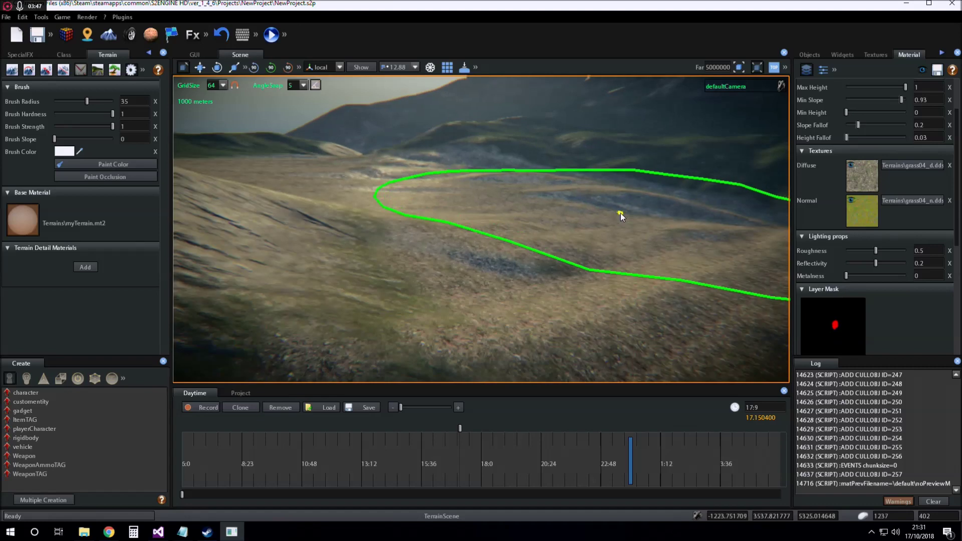
Set layer 1's reflectivity to 0.1 and its roughness to 1.
scroll(621, 212, down, 3)
click(935, 264)
key(BackSpace)
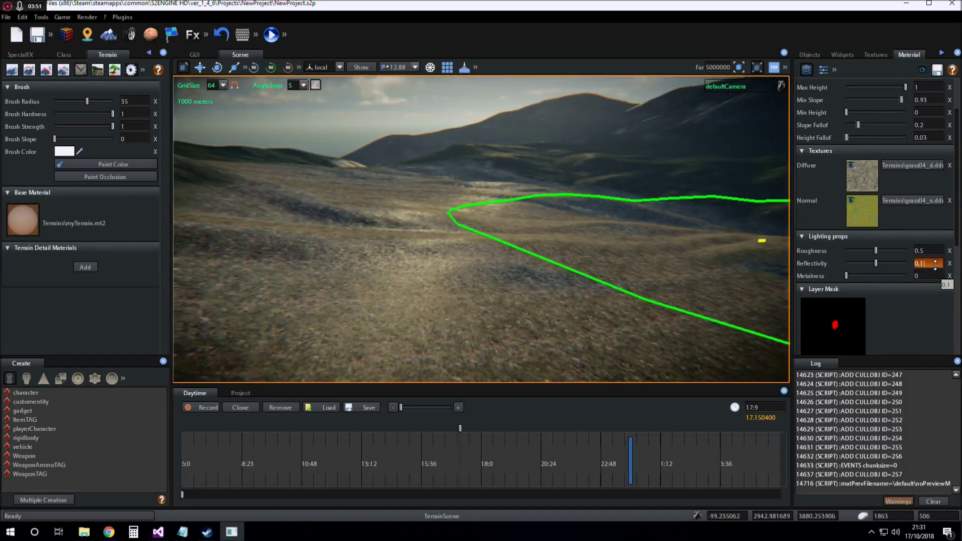
key(Return)
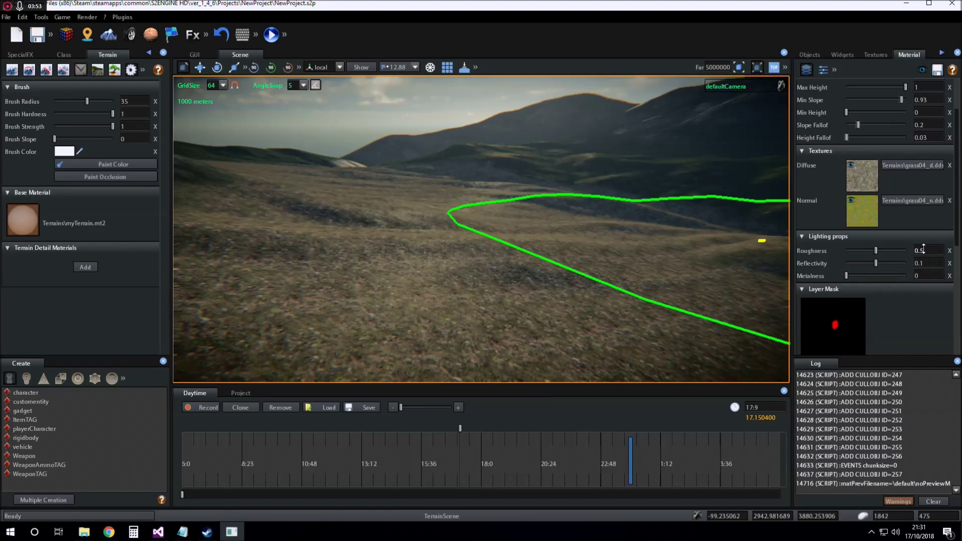
drag(878, 250, 933, 252)
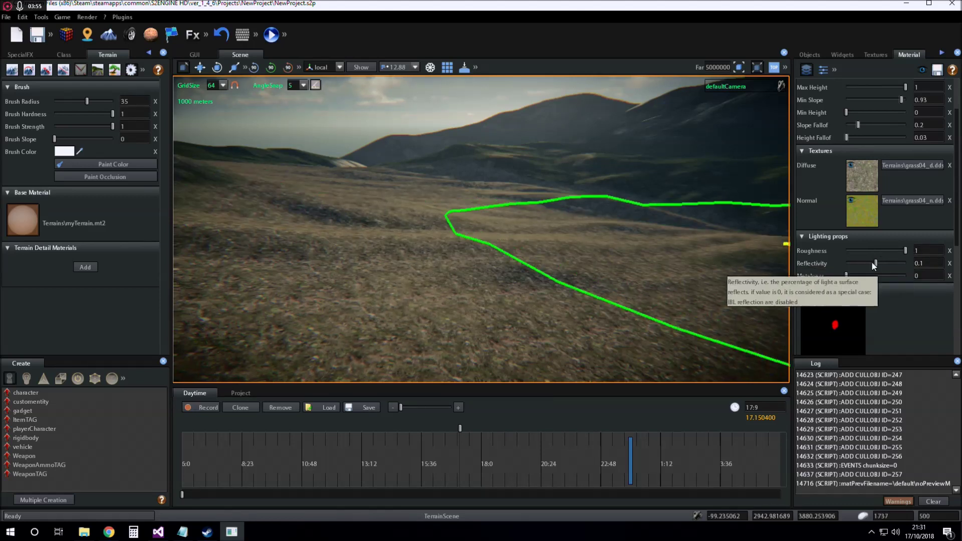
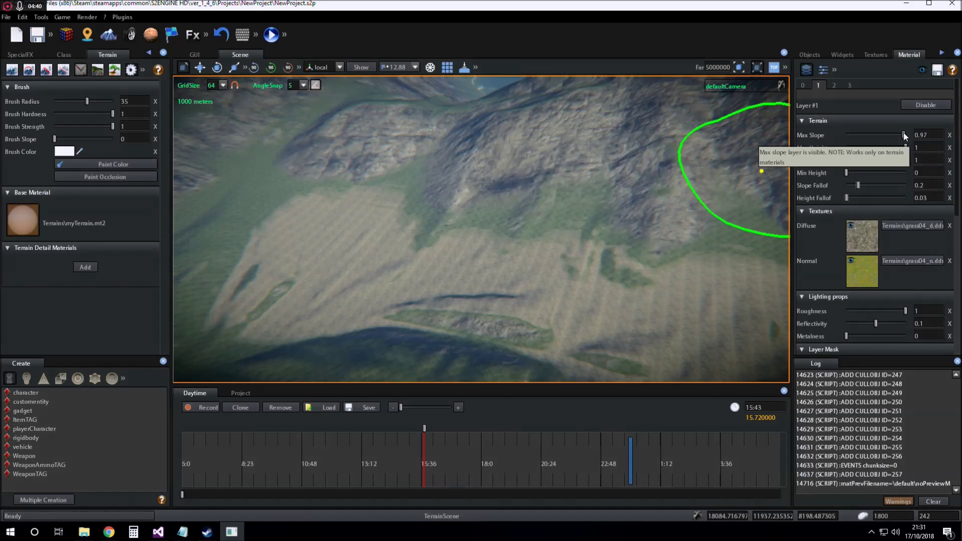
Set layer 1's maximum slope to 0.95 and its minimum slope to 1.
drag(903, 132, 888, 161)
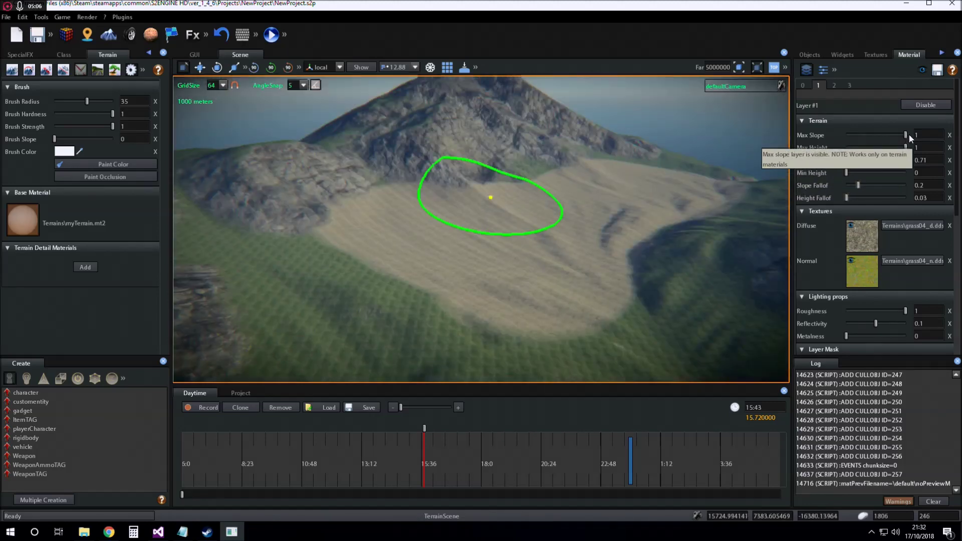
mouse_move(889, 158)
mouse_down()
mouse_move(911, 160)
mouse_move(902, 134)
mouse_up()
scroll(516, 225, up, 5)
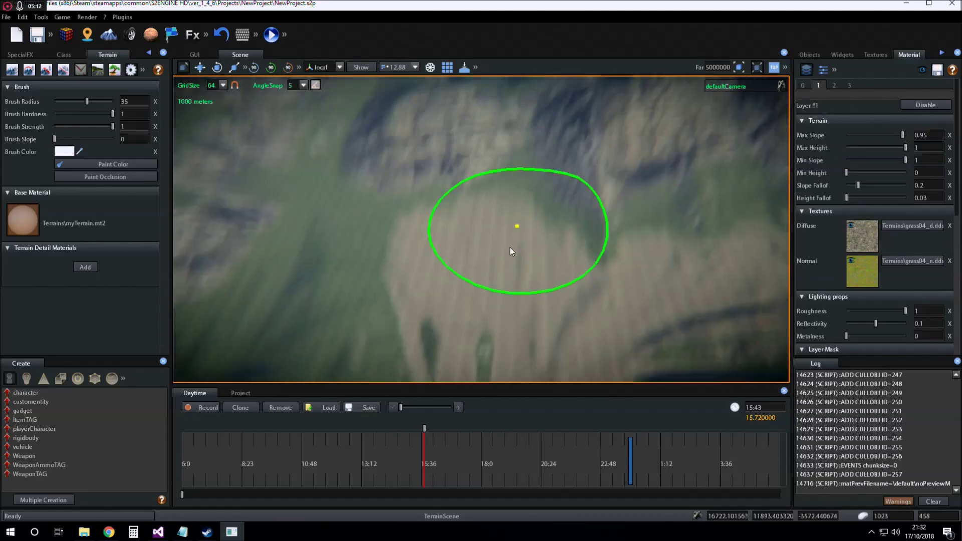
scroll(510, 248, down, 5)
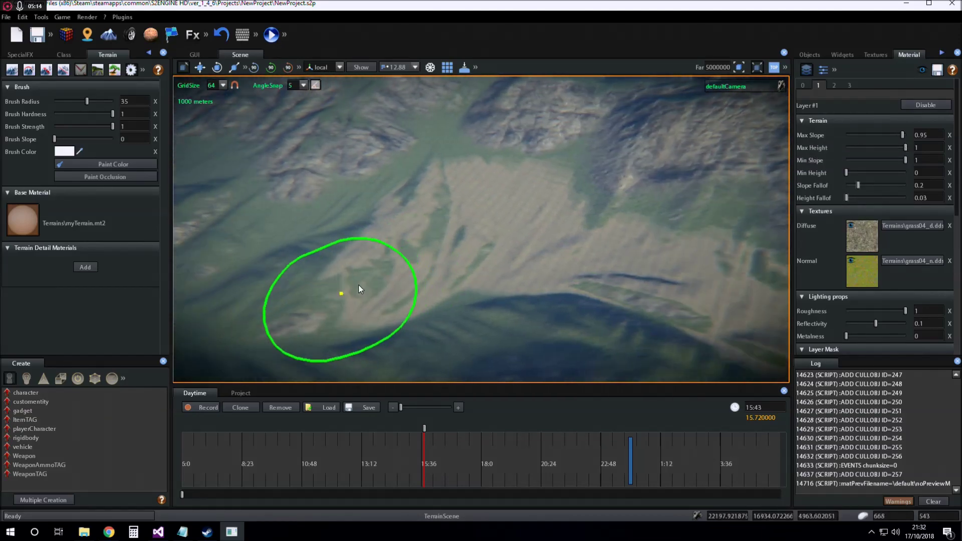
scroll(359, 284, down, 4)
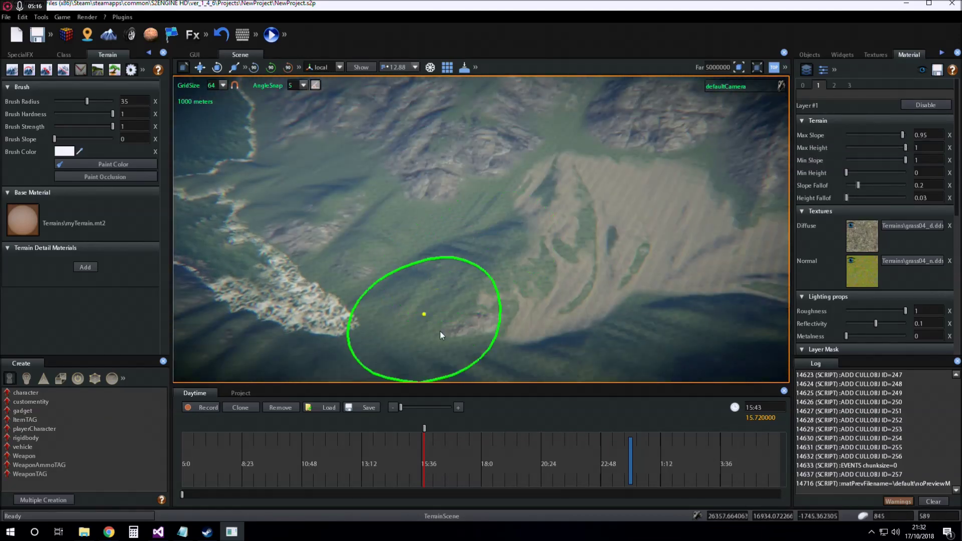
Erase the painted layer 1 patch from the valley.
mouse_move(440, 335)
mouse_down()
mouse_move(581, 208)
mouse_move(553, 263)
mouse_move(587, 188)
mouse_move(686, 246)
mouse_move(666, 180)
mouse_up()
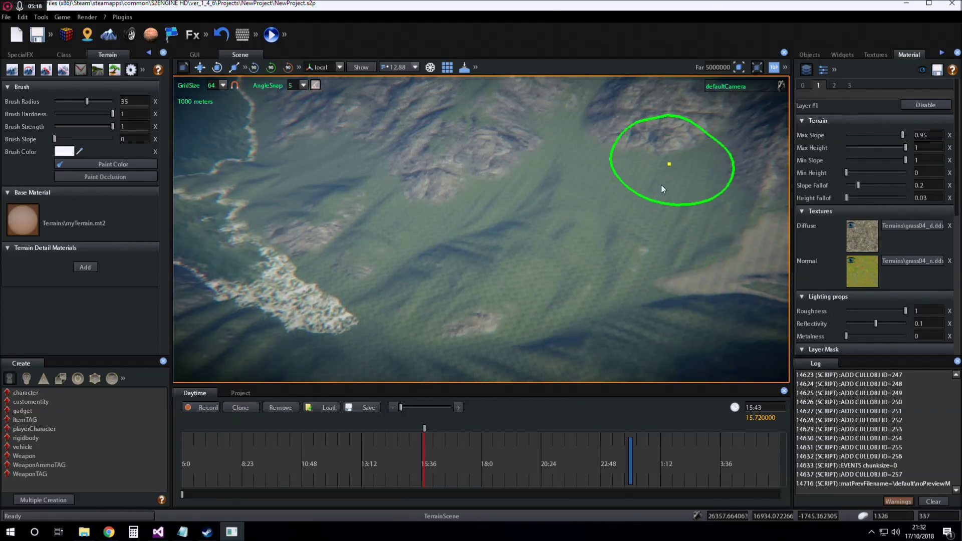
right_drag(543, 275, 606, 270)
mouse_move(606, 270)
mouse_down()
mouse_move(522, 185)
mouse_move(662, 198)
mouse_move(694, 153)
mouse_move(551, 170)
mouse_move(656, 233)
mouse_move(778, 281)
mouse_up()
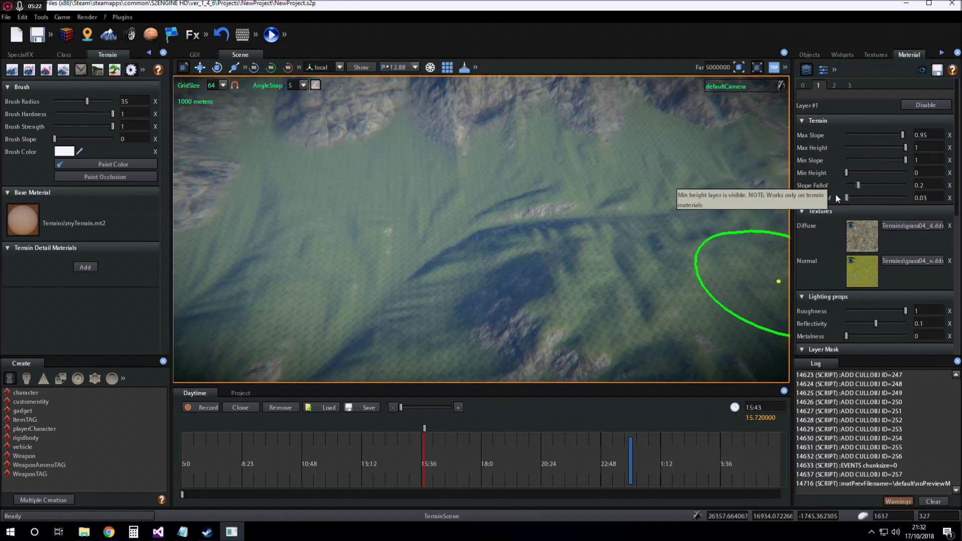
Paint layer 1 on the valley's gentle slopes with the slope limits applied, and erase it again.
scroll(615, 186, up, 5)
scroll(548, 190, down, 5)
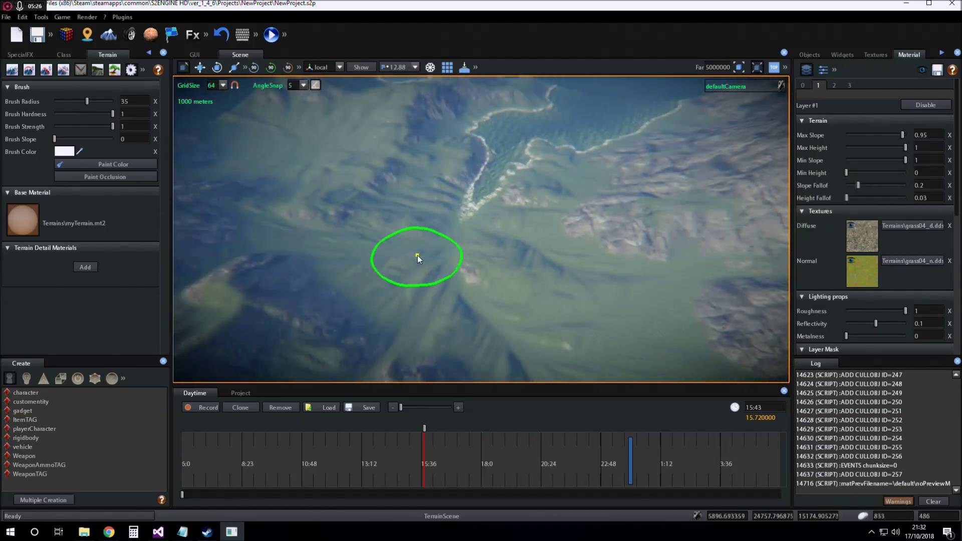
scroll(417, 256, up, 5)
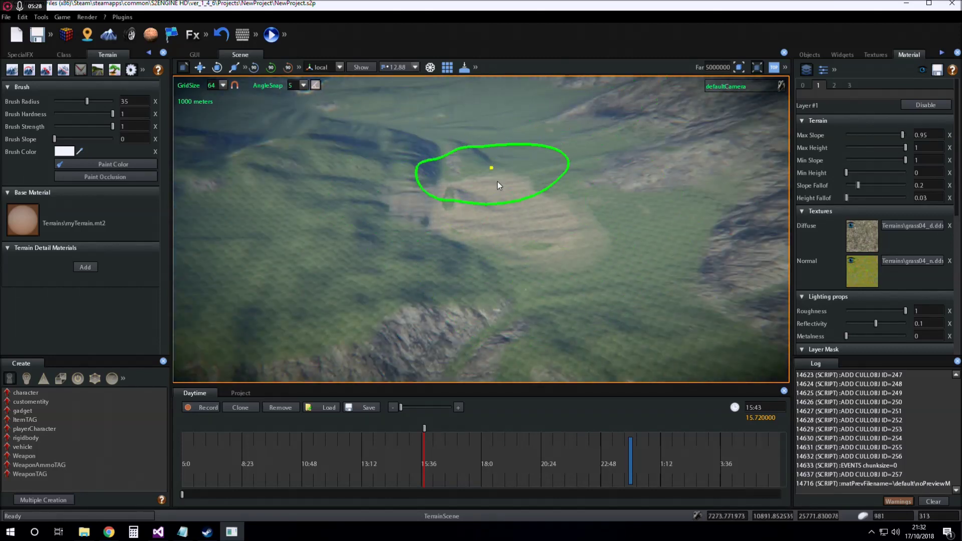
scroll(541, 247, up, 5)
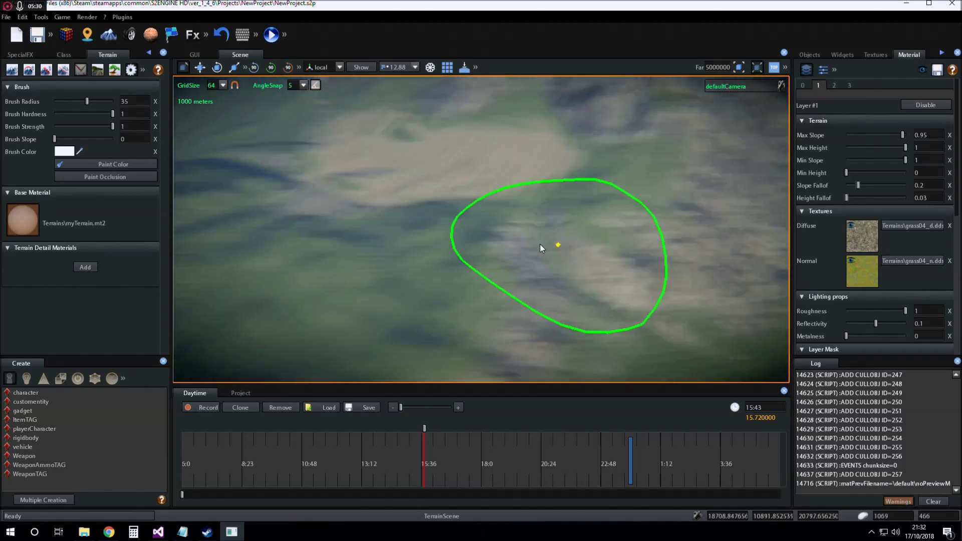
scroll(540, 247, down, 5)
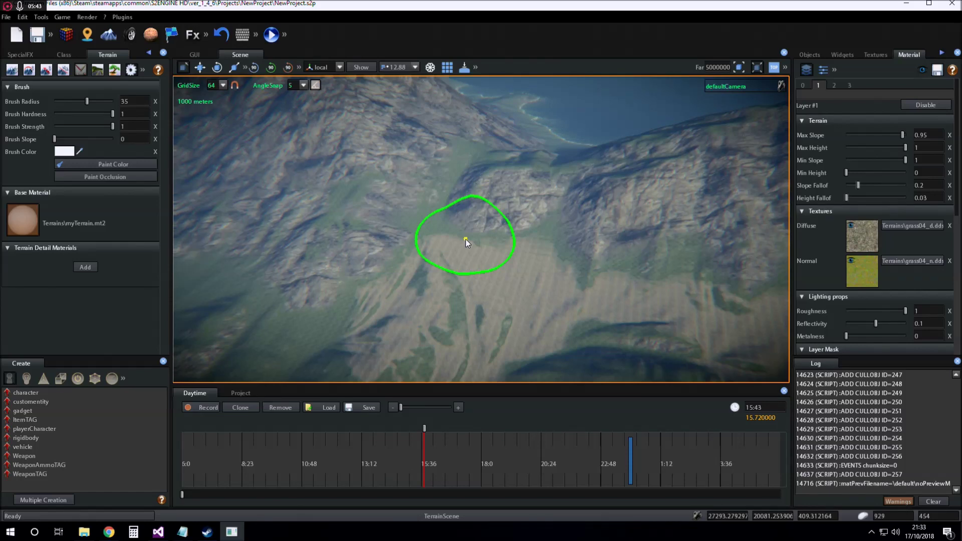
scroll(504, 205, up, 5)
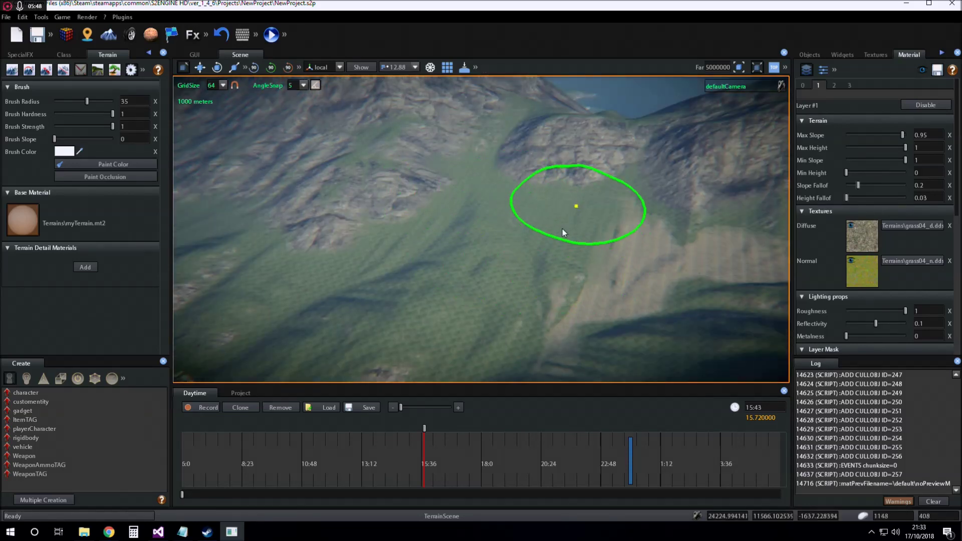
scroll(518, 311, down, 5)
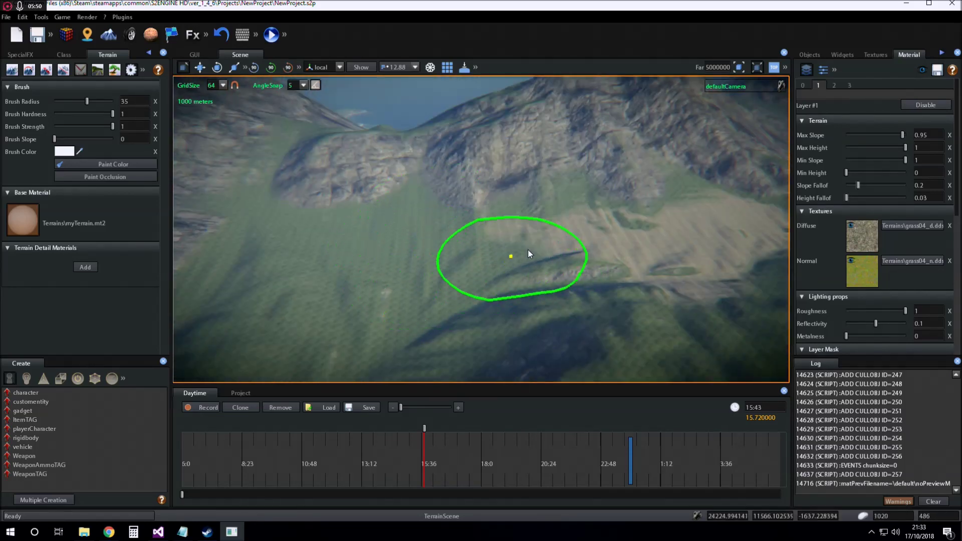
scroll(735, 242, up, 3)
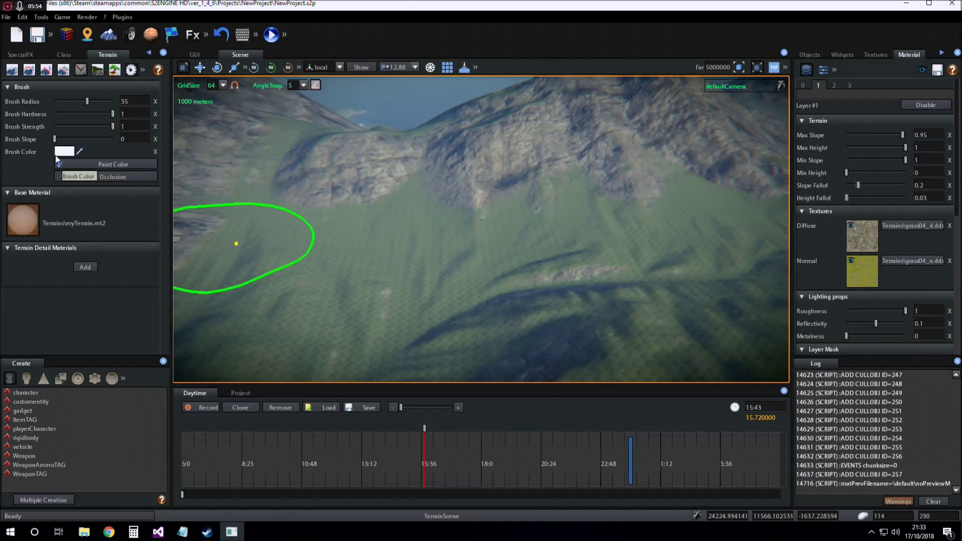
Set the brush slope to 0.93 and try painting layer 1 around the small ridge in the valley.
drag(54, 139, 97, 138)
mouse_move(562, 271)
mouse_down()
mouse_move(584, 281)
mouse_move(519, 245)
mouse_move(452, 297)
mouse_move(532, 249)
mouse_up()
middle_drag(530, 245, 501, 291)
mouse_move(431, 254)
mouse_down()
mouse_move(491, 236)
mouse_move(495, 273)
mouse_up()
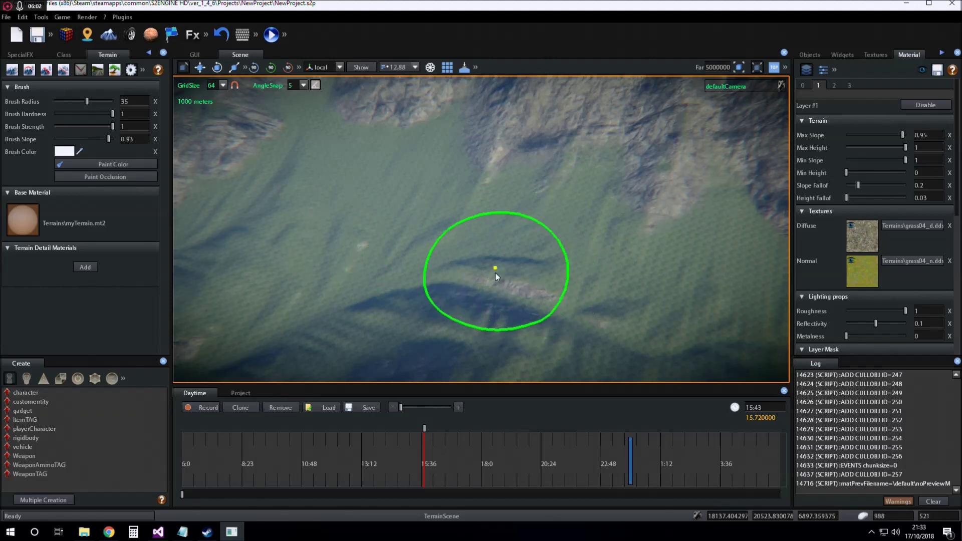
Paint layer 1 across the valley with a brush slope of 0.98, and over its centre with a brush slope of 0.
click(109, 140)
drag(110, 140, 112, 139)
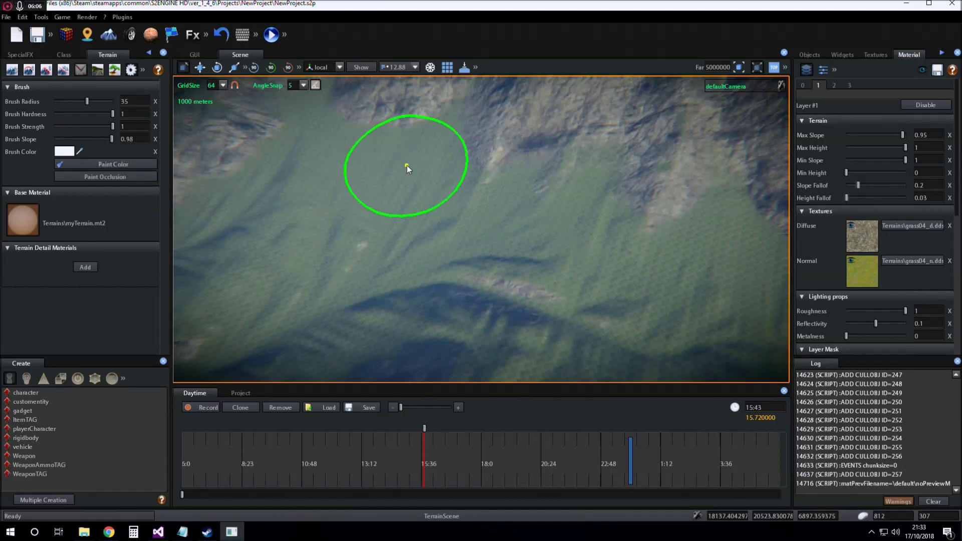
mouse_move(406, 165)
mouse_down()
mouse_move(507, 223)
mouse_move(558, 195)
mouse_move(415, 290)
mouse_move(345, 191)
mouse_move(572, 274)
mouse_move(577, 331)
mouse_move(393, 155)
mouse_move(289, 264)
mouse_move(291, 284)
mouse_move(396, 244)
mouse_move(242, 265)
mouse_move(350, 226)
mouse_move(320, 310)
mouse_move(342, 277)
mouse_move(494, 251)
mouse_move(402, 227)
mouse_move(351, 227)
mouse_move(441, 253)
mouse_move(383, 271)
mouse_move(334, 246)
mouse_move(407, 224)
mouse_move(593, 267)
mouse_move(738, 321)
mouse_move(695, 369)
mouse_up()
drag(112, 139, 54, 139)
mouse_move(614, 251)
mouse_down()
mouse_move(544, 191)
mouse_move(588, 319)
mouse_move(640, 241)
mouse_move(455, 243)
mouse_move(542, 238)
mouse_up()
Set the brush slope to 0.99 and repaint layer 1 over the valley and the hillsides beside it.
drag(54, 139, 100, 139)
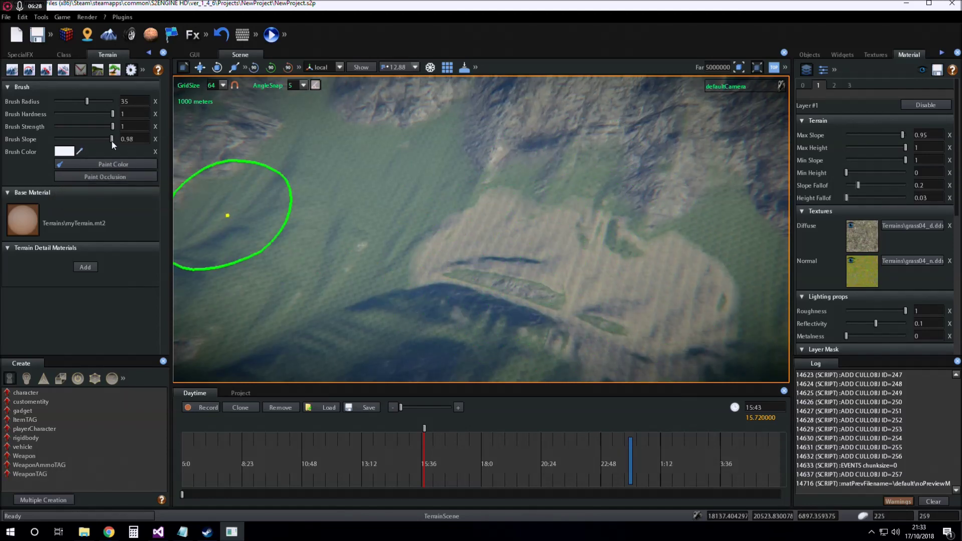
mouse_move(492, 228)
mouse_down()
mouse_move(408, 236)
mouse_move(383, 217)
mouse_move(458, 185)
mouse_move(276, 209)
mouse_move(365, 275)
mouse_move(196, 201)
mouse_up()
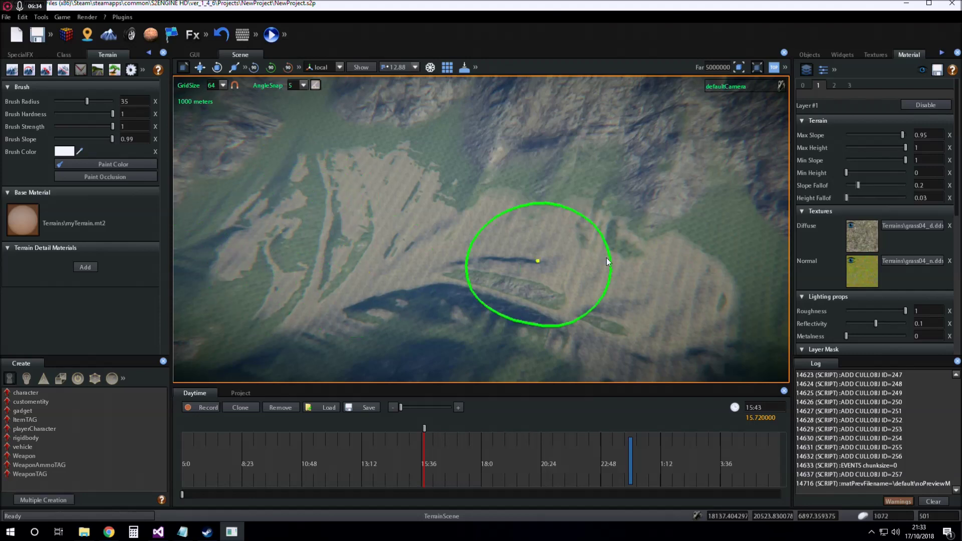
mouse_move(548, 265)
right_down()
mouse_move(602, 265)
mouse_move(602, 252)
right_up()
mouse_move(567, 279)
mouse_down()
mouse_move(629, 327)
mouse_move(595, 232)
mouse_move(574, 236)
mouse_up()
right_drag(575, 236, 485, 232)
mouse_move(485, 232)
mouse_down()
mouse_move(408, 244)
mouse_move(350, 187)
mouse_move(544, 241)
mouse_up()
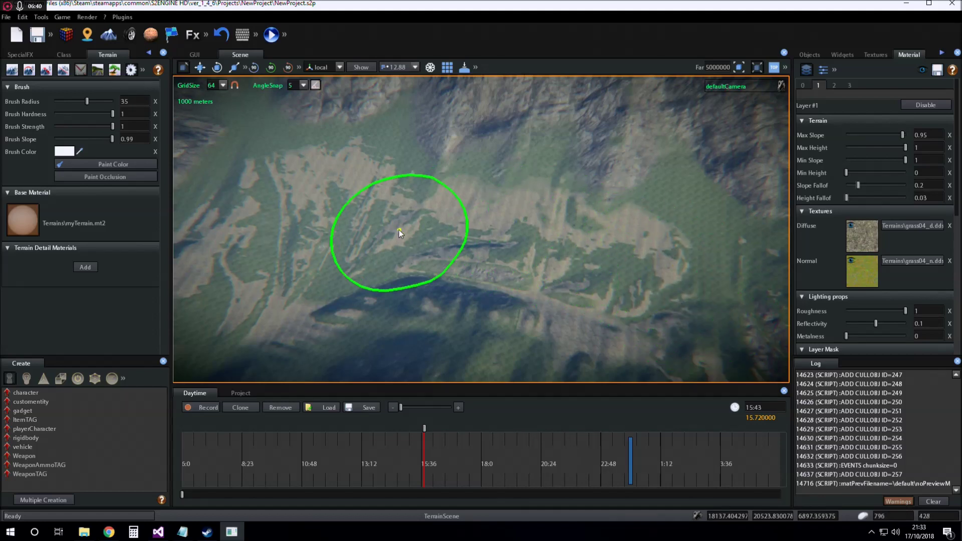
right_drag(474, 251, 539, 268)
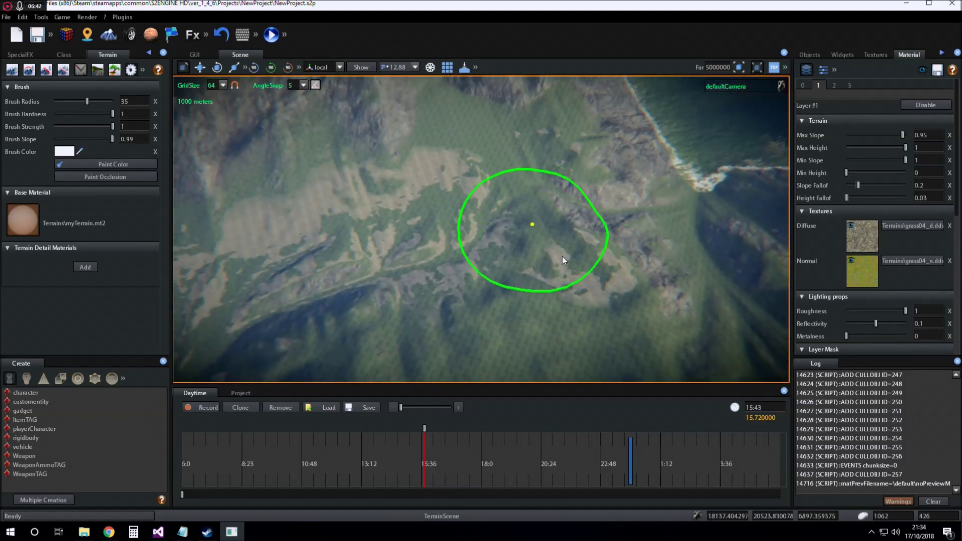
Lower the brush slope to 0.94 and repaint layer 1 over the valley and its lower slopes.
drag(112, 138, 73, 139)
mouse_move(359, 185)
mouse_down()
mouse_move(514, 224)
mouse_move(416, 177)
mouse_move(244, 295)
mouse_move(395, 242)
mouse_up()
right_drag(395, 240, 306, 248)
mouse_move(451, 194)
mouse_down()
mouse_move(316, 141)
mouse_move(414, 230)
mouse_move(388, 119)
mouse_up()
right_drag(323, 232, 323, 233)
right_drag(390, 246, 431, 239)
drag(96, 138, 109, 138)
mouse_move(452, 225)
mouse_down()
mouse_move(380, 179)
mouse_move(472, 266)
mouse_move(509, 241)
mouse_move(639, 244)
mouse_move(546, 284)
mouse_move(266, 321)
mouse_move(288, 241)
mouse_move(314, 226)
mouse_move(412, 225)
mouse_up()
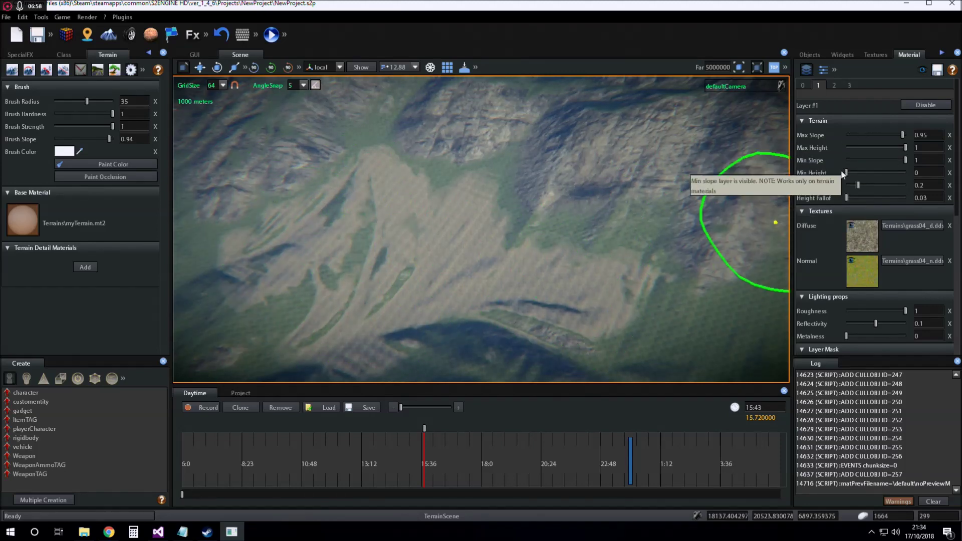
Examine how the painted layer follows the terrain's slopes from several angles and distances.
key(d)
scroll(558, 263, down, 5)
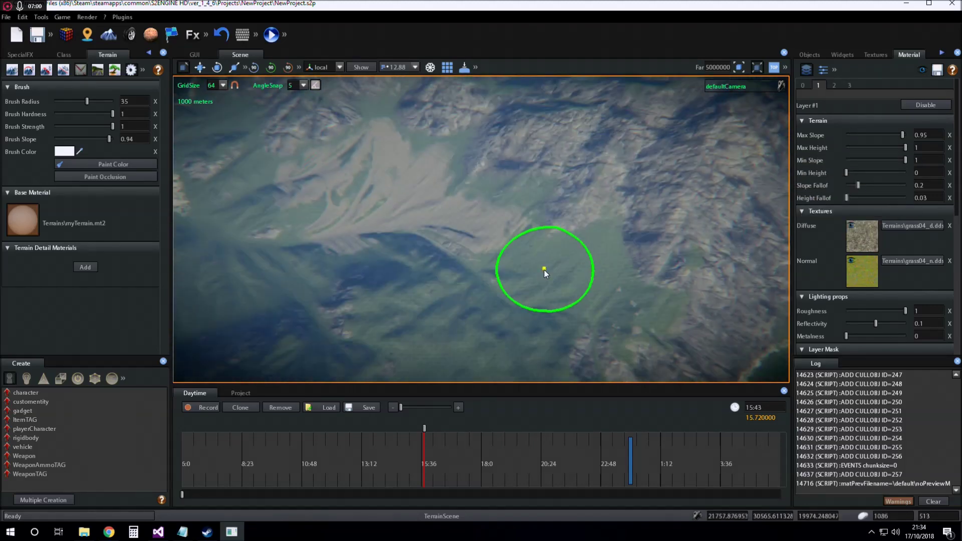
drag(604, 240, 616, 287)
middle_drag(615, 287, 585, 251)
right_drag(585, 251, 455, 258)
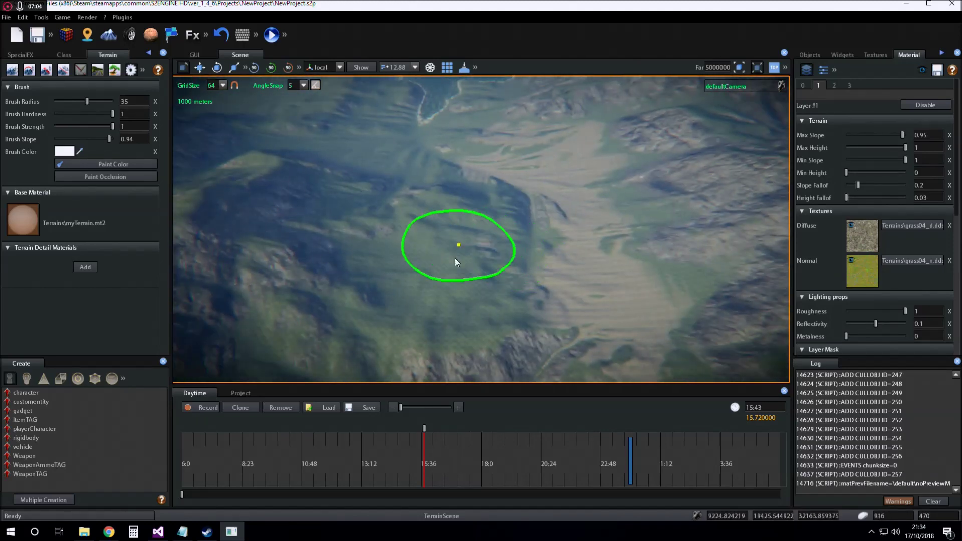
mouse_move(444, 193)
right_down()
mouse_move(497, 221)
mouse_move(486, 215)
right_up()
scroll(485, 214, up, 5)
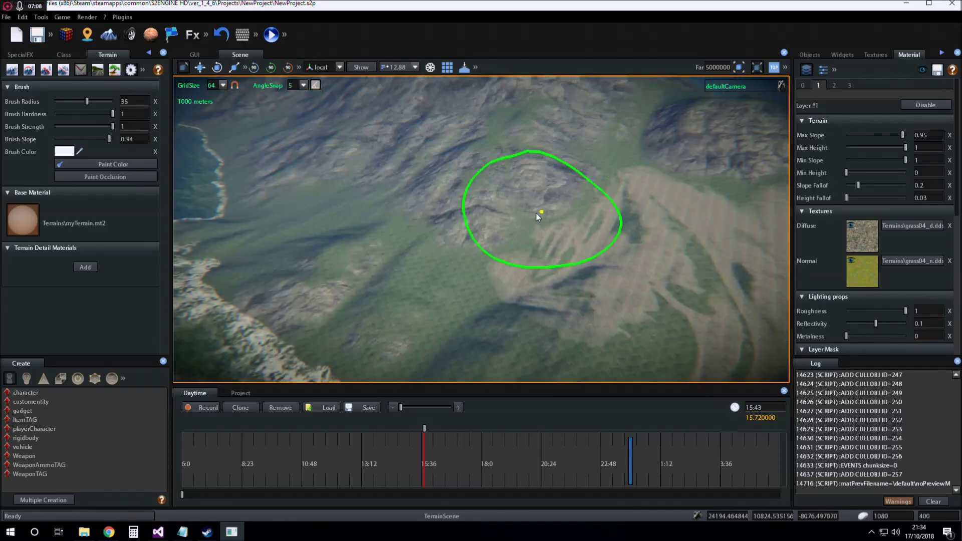
Extend layer 1 over the hills and slopes around the inlet with a brush slope of 0.94.
mouse_move(455, 221)
mouse_down()
mouse_move(359, 185)
mouse_move(312, 223)
mouse_move(376, 295)
mouse_move(422, 236)
mouse_up()
key(a)
mouse_move(422, 235)
right_down()
mouse_move(479, 233)
mouse_move(492, 241)
right_up()
key(s)
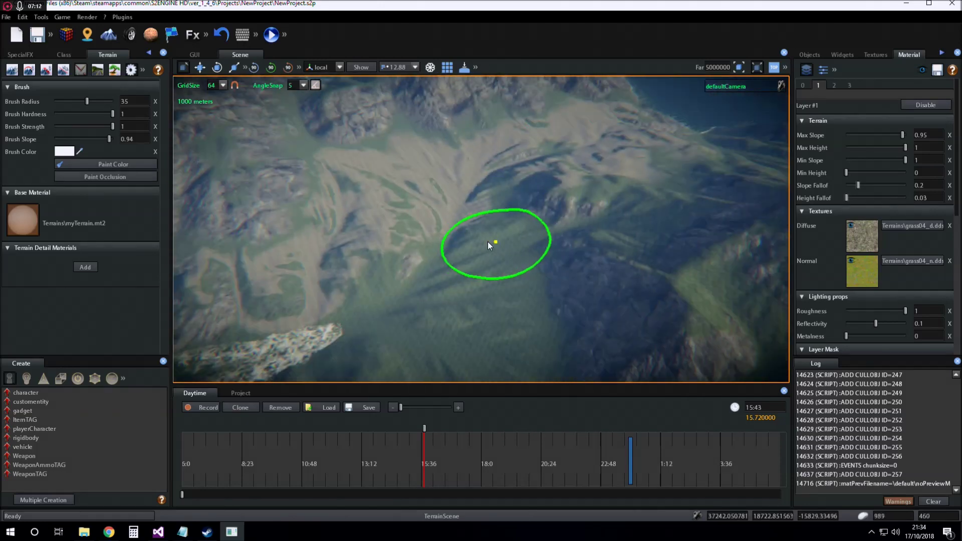
mouse_move(426, 286)
mouse_down()
mouse_move(395, 335)
mouse_move(364, 296)
mouse_up()
mouse_move(365, 296)
right_down()
mouse_move(492, 326)
mouse_move(452, 321)
right_up()
key(s)
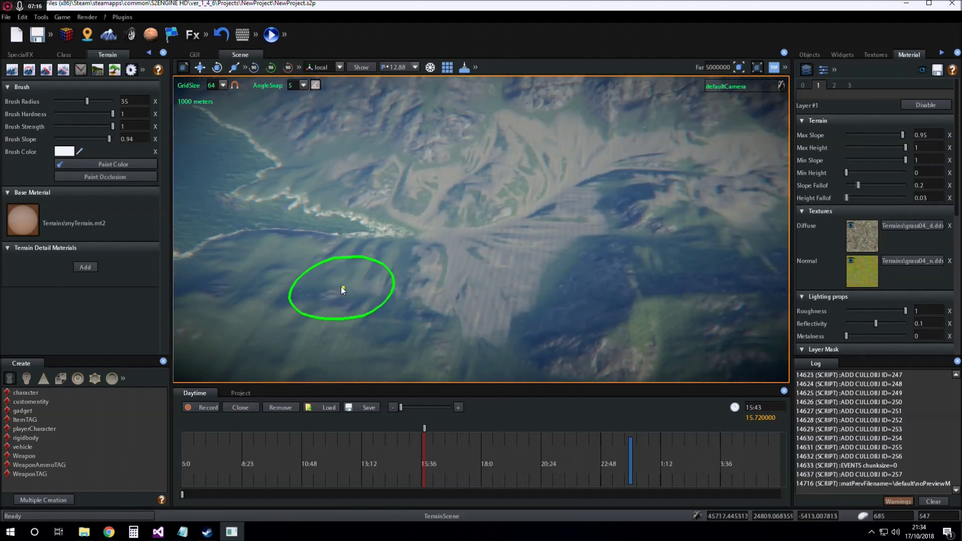
Lower layer 1's Min Slope to 0.46.
scroll(569, 226, up, 5)
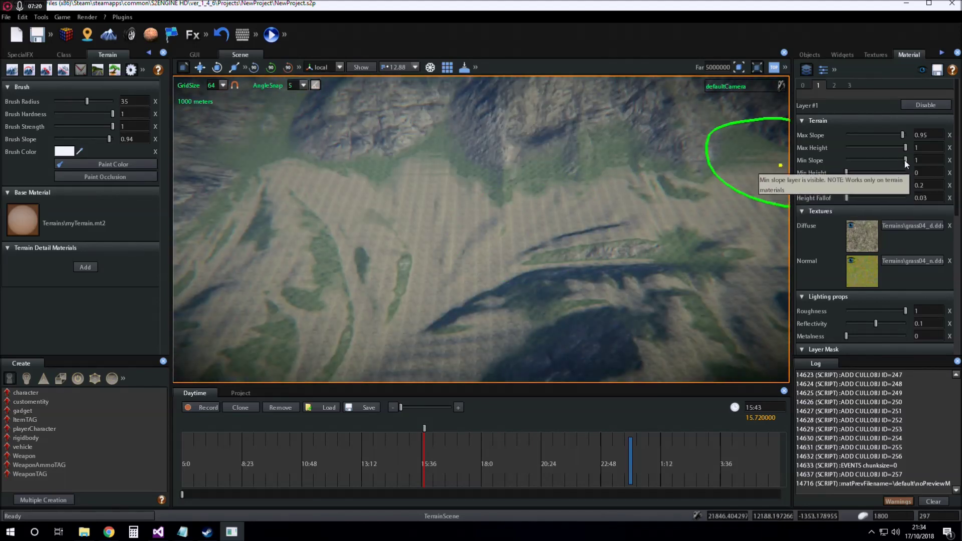
mouse_move(905, 161)
mouse_down()
mouse_move(879, 161)
mouse_move(910, 166)
mouse_move(872, 166)
mouse_up()
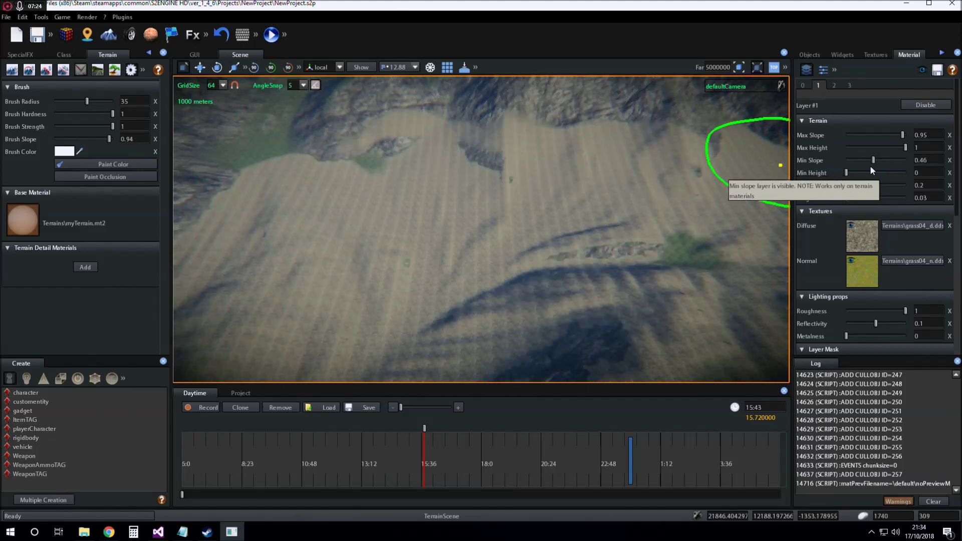
key(a)
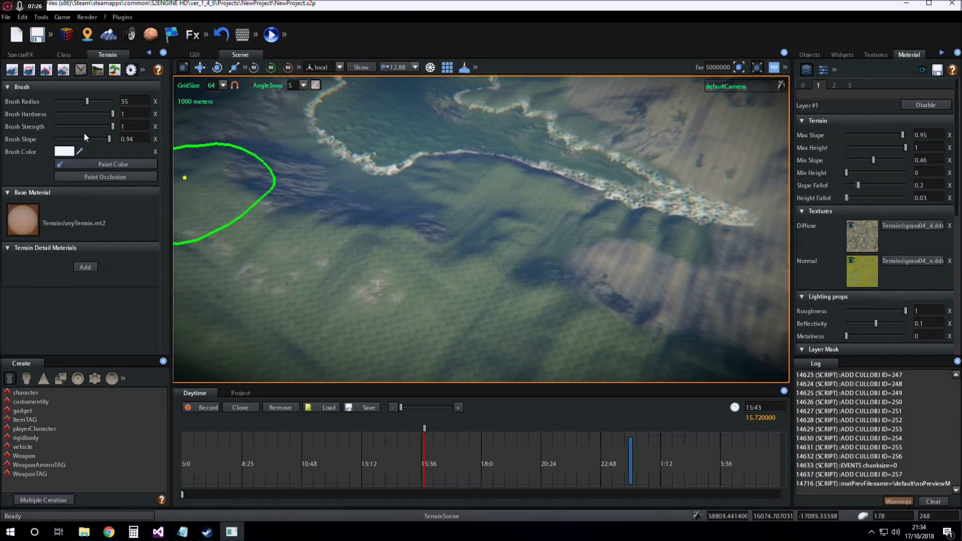
Set the brush slope to 0.99 and paint layer 1 over the flat patches of the green hills beside the inlet.
drag(109, 140, 112, 139)
mouse_move(557, 264)
mouse_down()
mouse_move(504, 326)
mouse_move(555, 304)
mouse_up()
key(a)
mouse_move(555, 305)
right_down()
mouse_move(573, 280)
mouse_move(616, 288)
right_up()
drag(663, 297, 682, 293)
key(s)
mouse_move(682, 293)
right_down()
mouse_move(584, 271)
mouse_move(584, 236)
right_up()
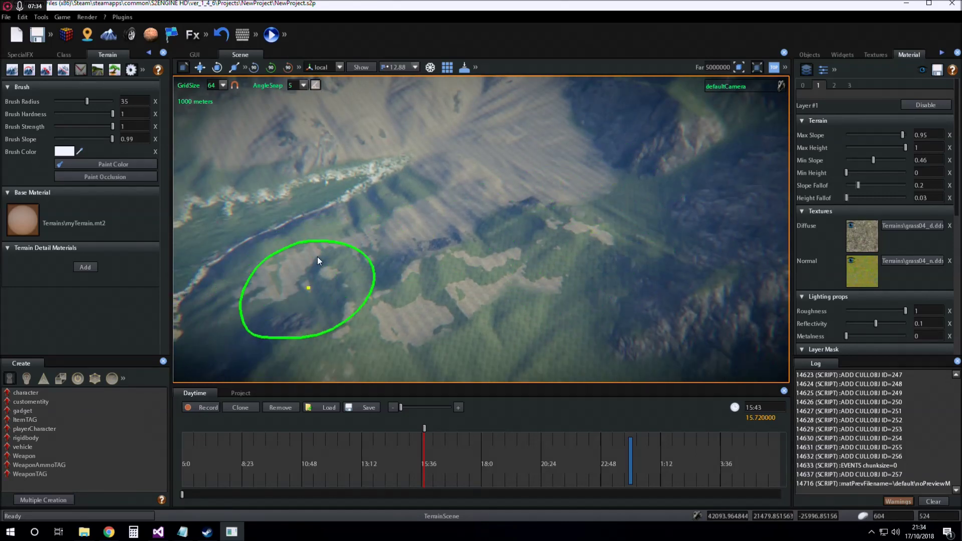
right_drag(410, 328, 464, 256)
mouse_move(409, 317)
mouse_down()
mouse_move(617, 222)
mouse_move(723, 327)
mouse_move(339, 225)
mouse_move(485, 380)
mouse_move(697, 307)
mouse_up()
right_drag(471, 335, 551, 258)
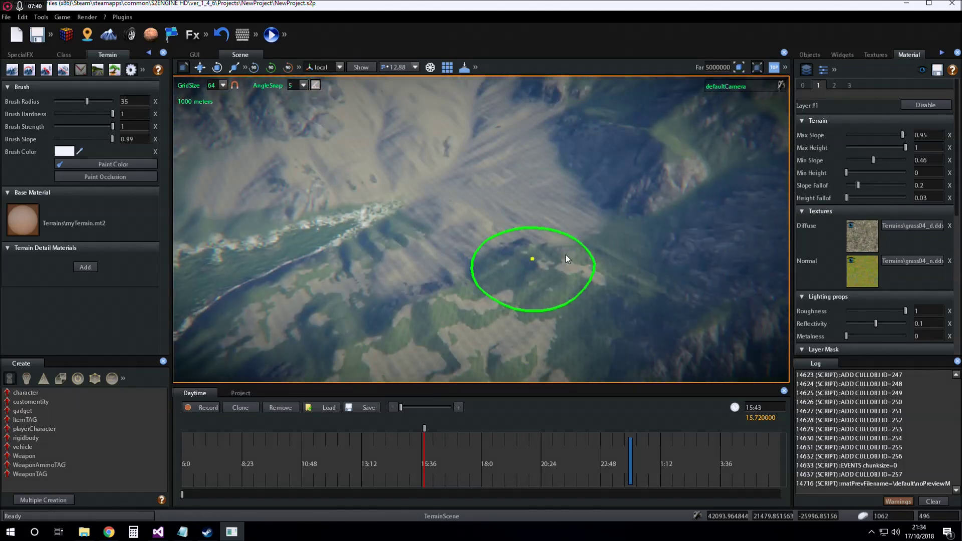
Continue painting layer 1 over the outlying hills and narrow valley, enlarging the brush radius to 51.
right_drag(596, 306, 615, 284)
mouse_move(614, 284)
middle_down()
mouse_move(425, 283)
mouse_move(390, 240)
middle_up()
mouse_move(279, 175)
mouse_down()
mouse_move(302, 141)
mouse_move(405, 118)
mouse_move(457, 142)
mouse_up()
mouse_move(759, 253)
middle_down()
mouse_move(536, 248)
mouse_move(526, 301)
middle_up()
drag(86, 102, 101, 101)
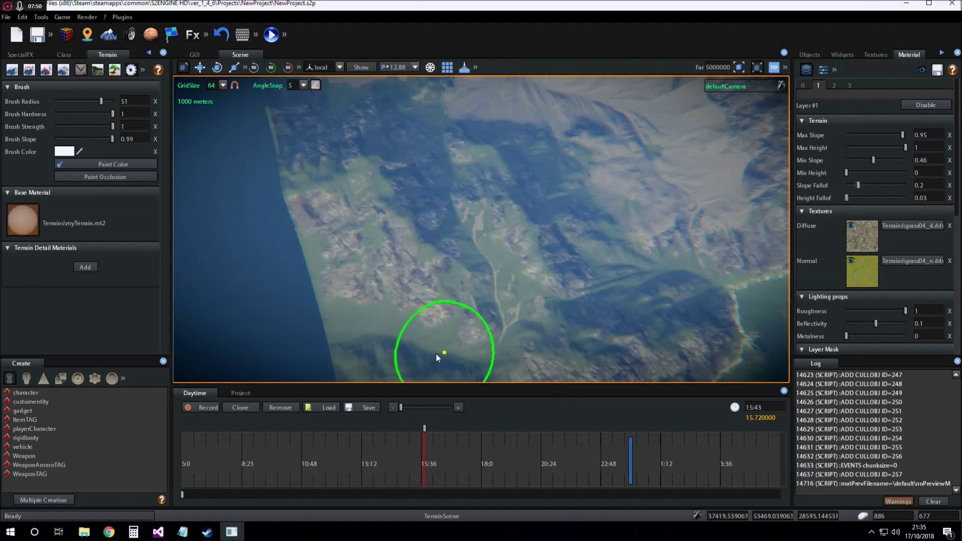
mouse_move(506, 315)
middle_down()
mouse_move(509, 301)
mouse_move(459, 284)
mouse_move(457, 266)
middle_up()
scroll(509, 301, up, 3)
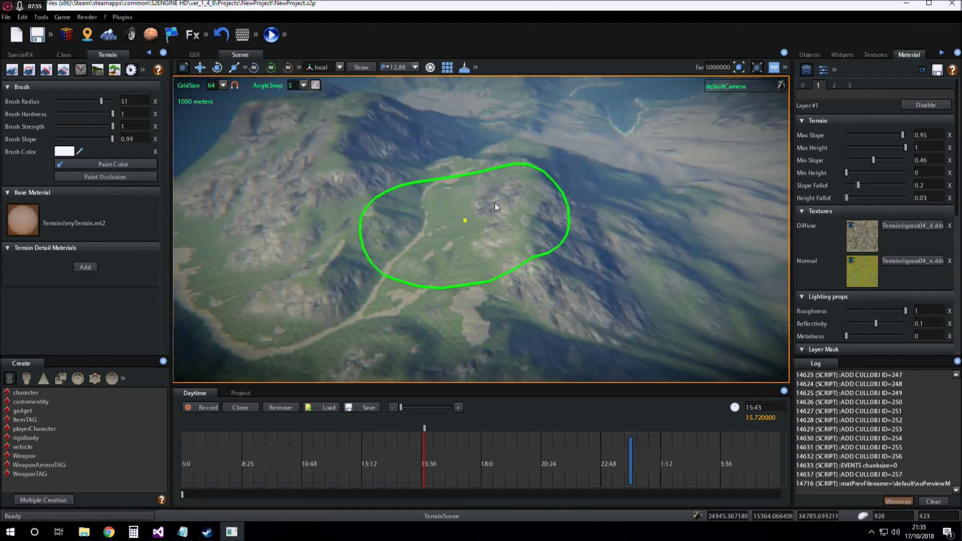
Inspect the painted mountains and valley, and set layer 1's Min Slope back to 1.
mouse_move(565, 197)
middle_down()
mouse_move(571, 275)
mouse_move(557, 280)
mouse_move(569, 284)
middle_up()
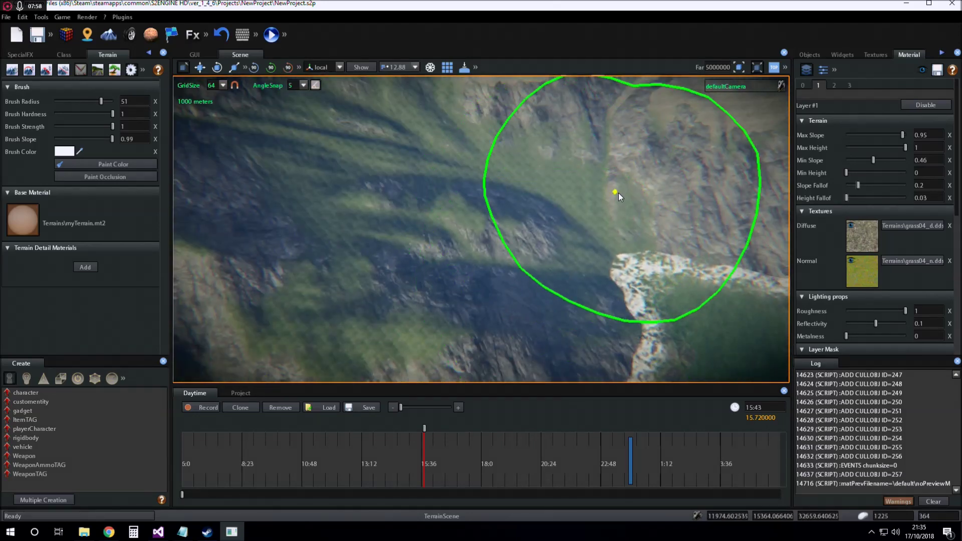
middle_drag(537, 188, 575, 212)
mouse_move(514, 193)
middle_down()
mouse_move(527, 192)
mouse_move(534, 205)
mouse_move(465, 206)
mouse_move(460, 223)
middle_up()
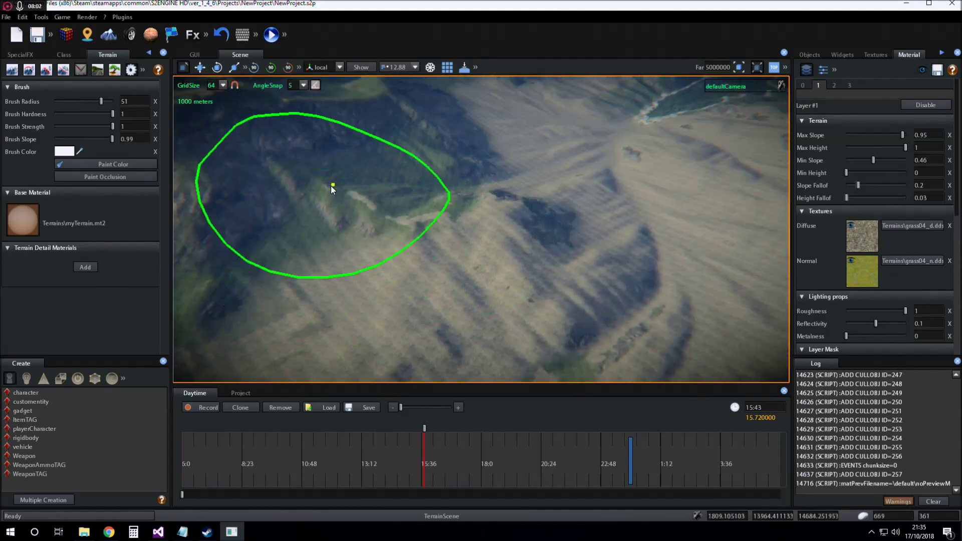
middle_drag(524, 241, 648, 224)
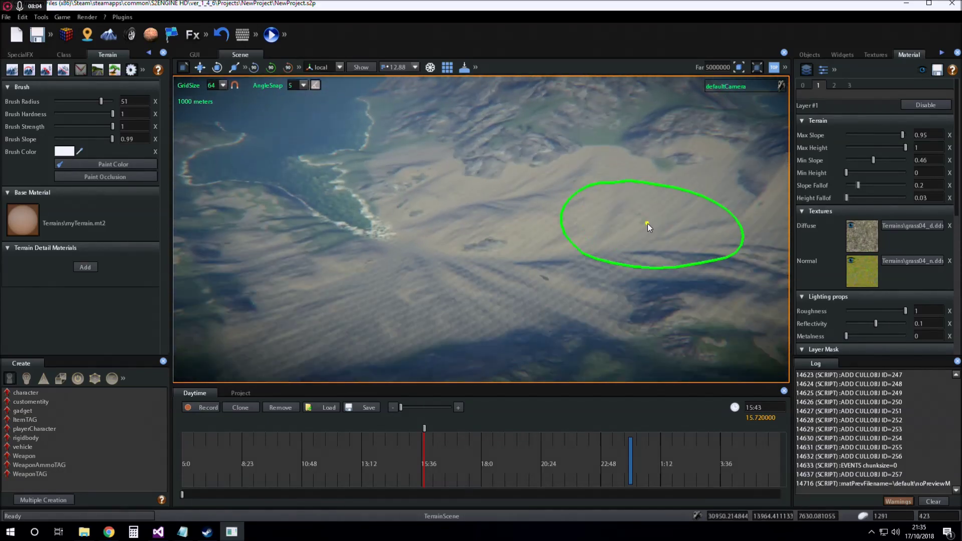
drag(882, 161, 905, 157)
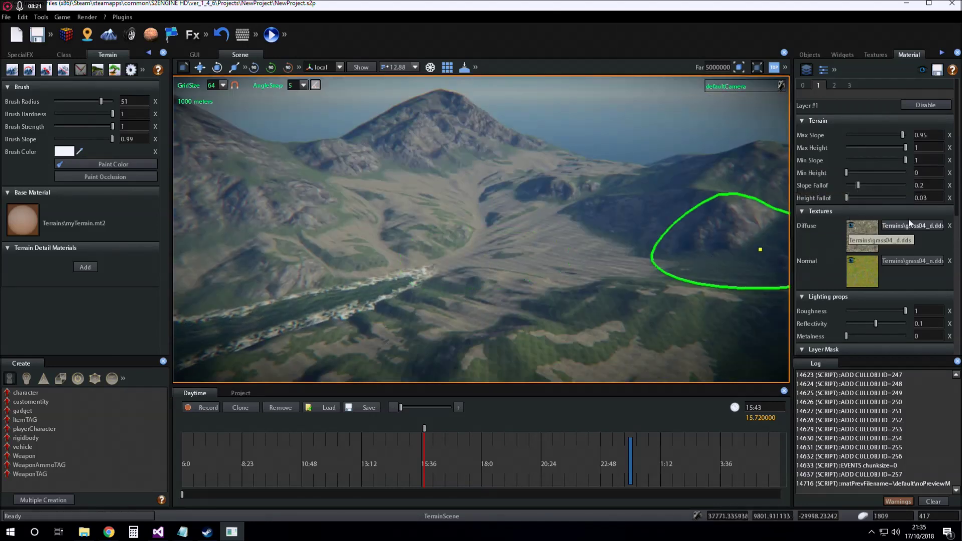
Tint layer 1 by setting its Diffuse Color to bright yellow, about R 1, G 0.87, B 0.23.
scroll(906, 207, down, 6)
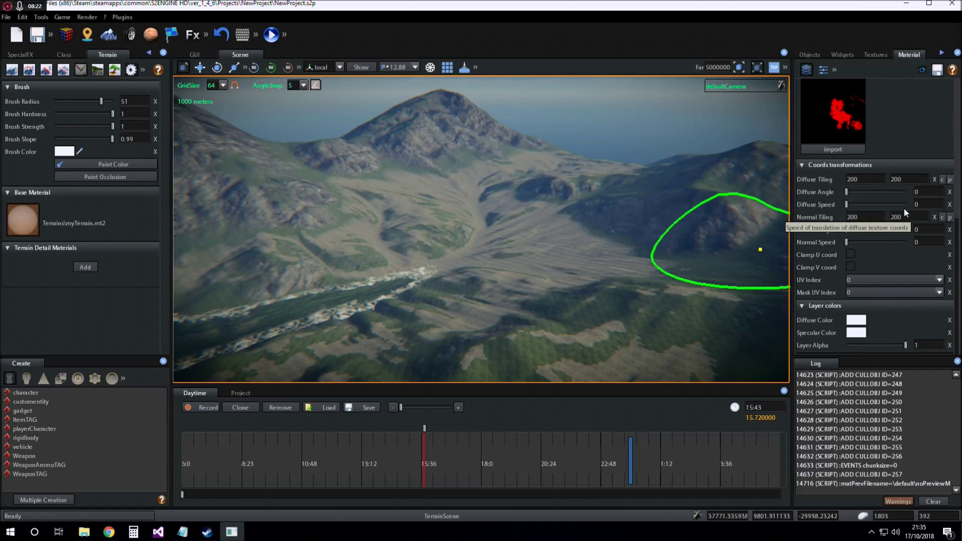
click(861, 322)
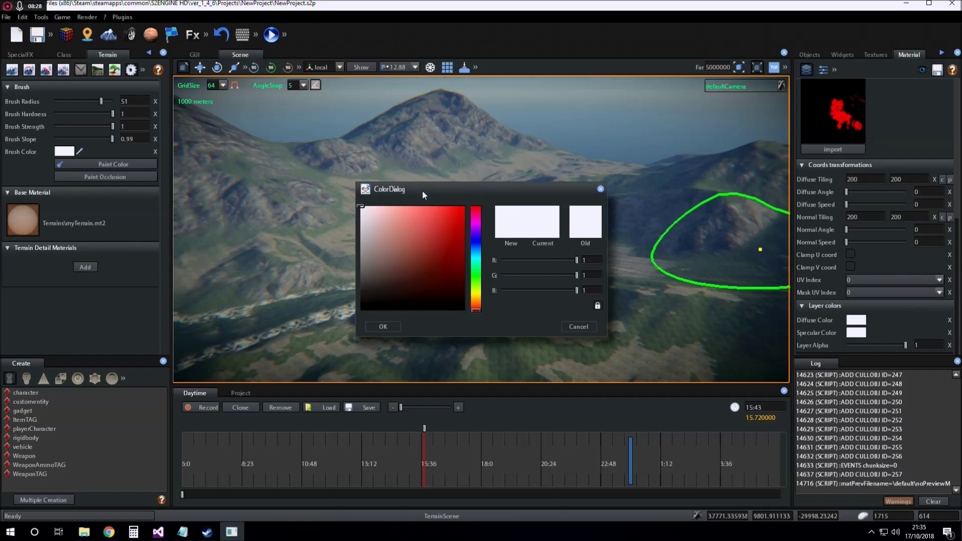
drag(422, 192, 641, 161)
mouse_move(692, 270)
mouse_down()
mouse_move(656, 250)
mouse_move(664, 178)
mouse_up()
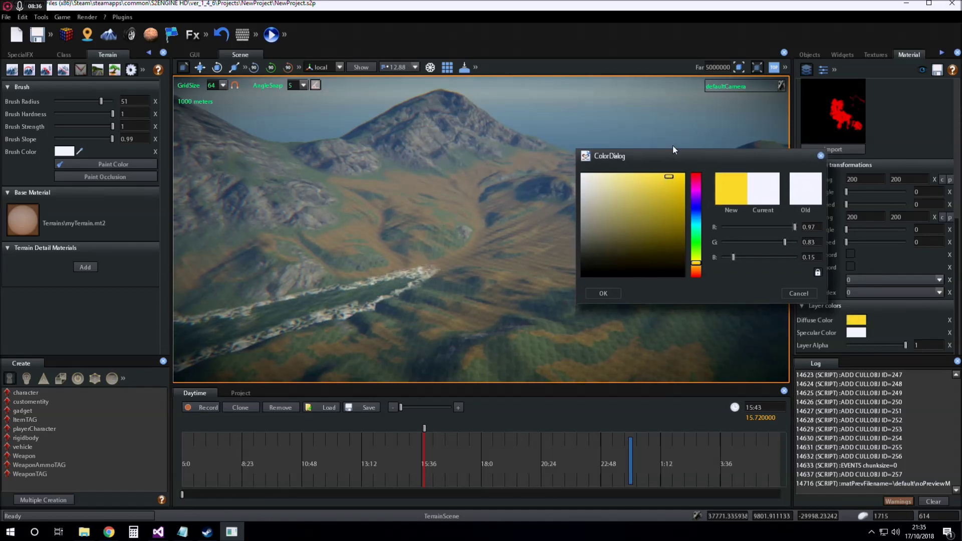
drag(669, 156, 668, 102)
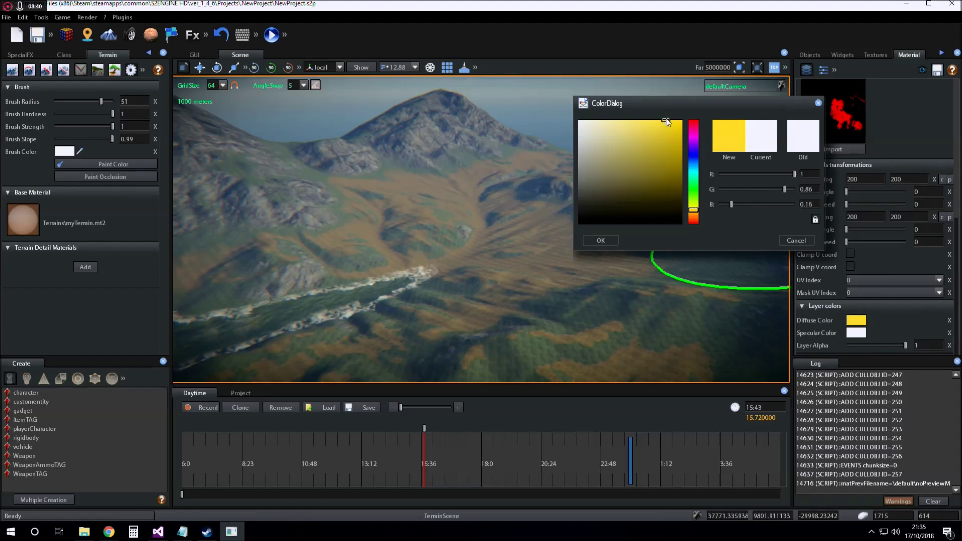
click(612, 240)
Change layer 1's Diffuse Color to a muted sandy yellow with R 0.92, G 0.77 and B 0.4.
scroll(603, 244, up, 5)
middle_drag(500, 237, 391, 245)
scroll(394, 246, down, 4)
click(856, 321)
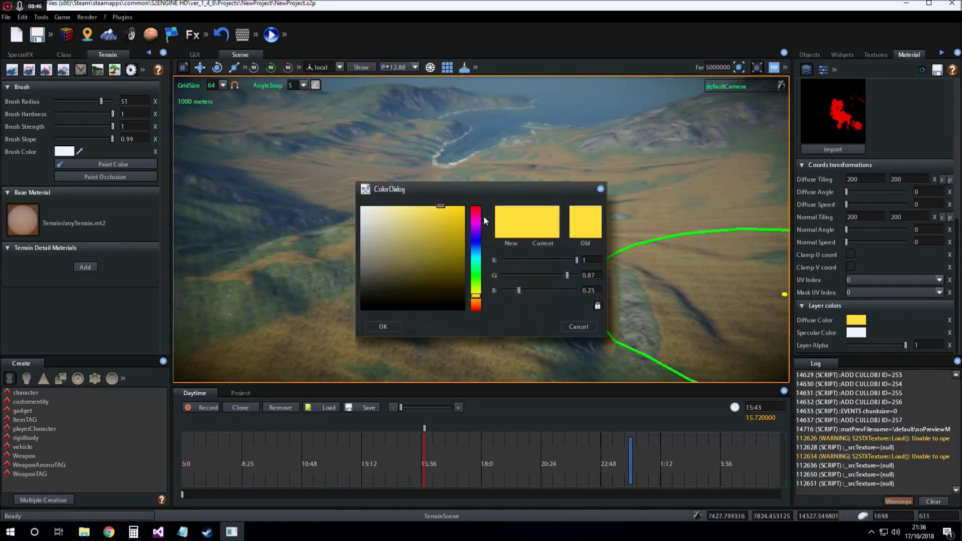
drag(476, 301, 476, 302)
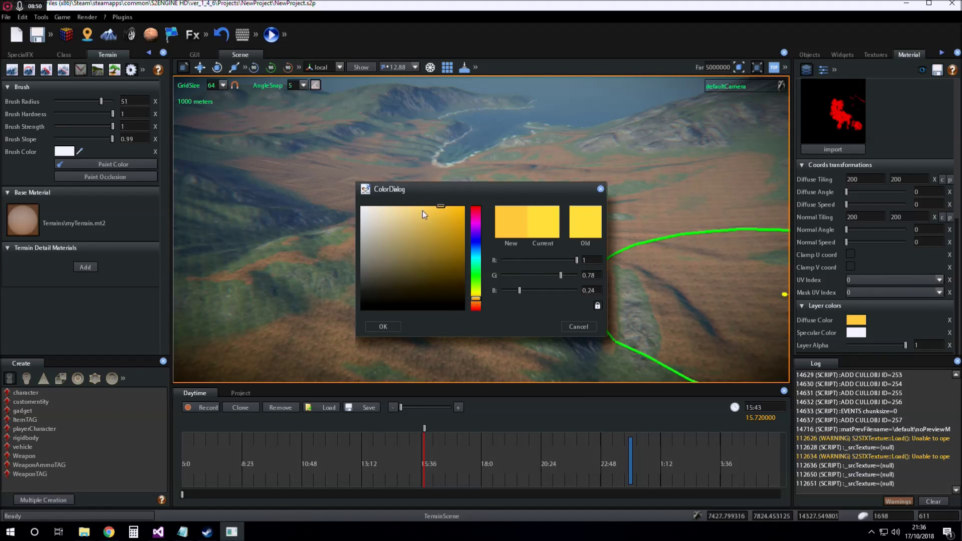
mouse_move(420, 216)
mouse_down()
mouse_move(404, 211)
mouse_move(420, 216)
mouse_up()
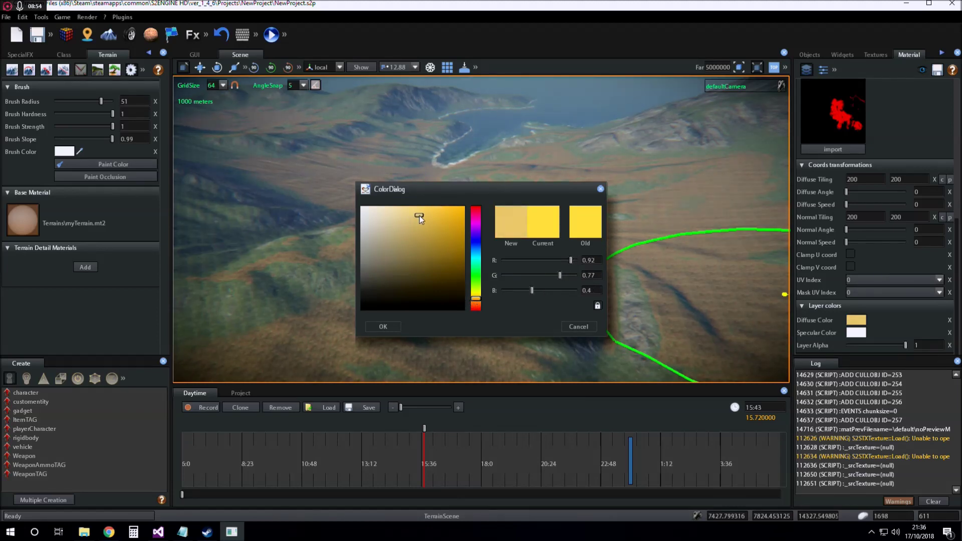
click(390, 329)
Check the tinted layer across the valley and lower its Layer Alpha to 0.90.
key(w)
mouse_move(390, 245)
right_down()
mouse_move(371, 221)
mouse_move(552, 226)
right_up()
key(a)
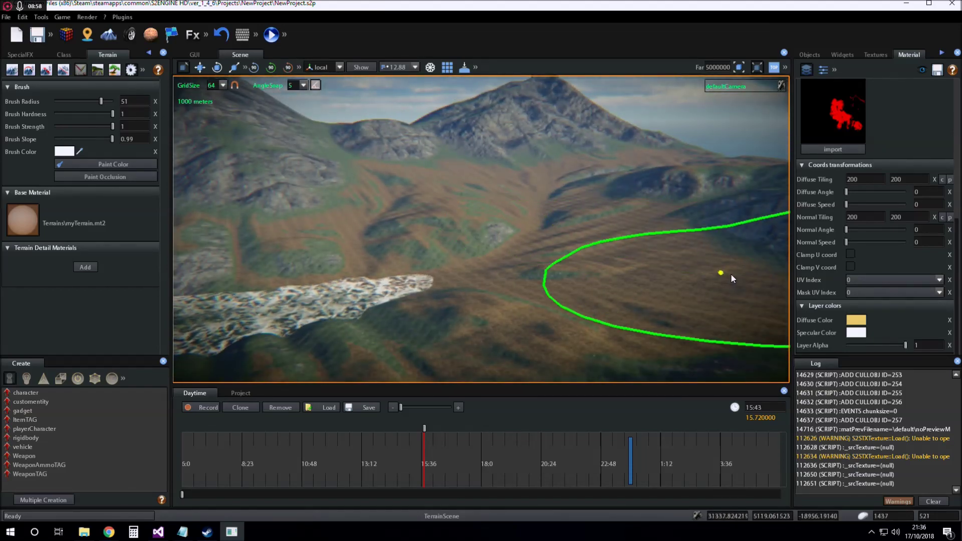
right_drag(510, 196, 514, 190)
key(w)
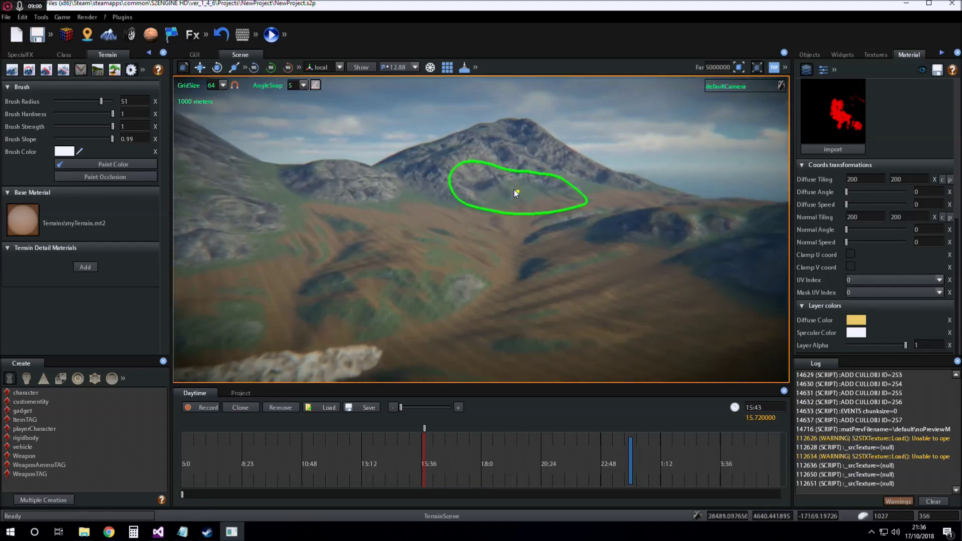
scroll(513, 188, up, 5)
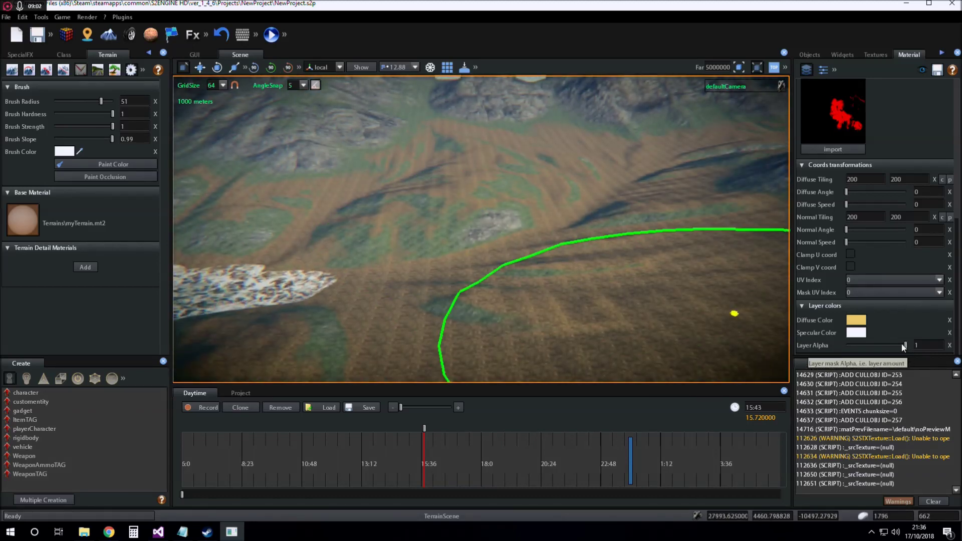
drag(900, 343, 863, 345)
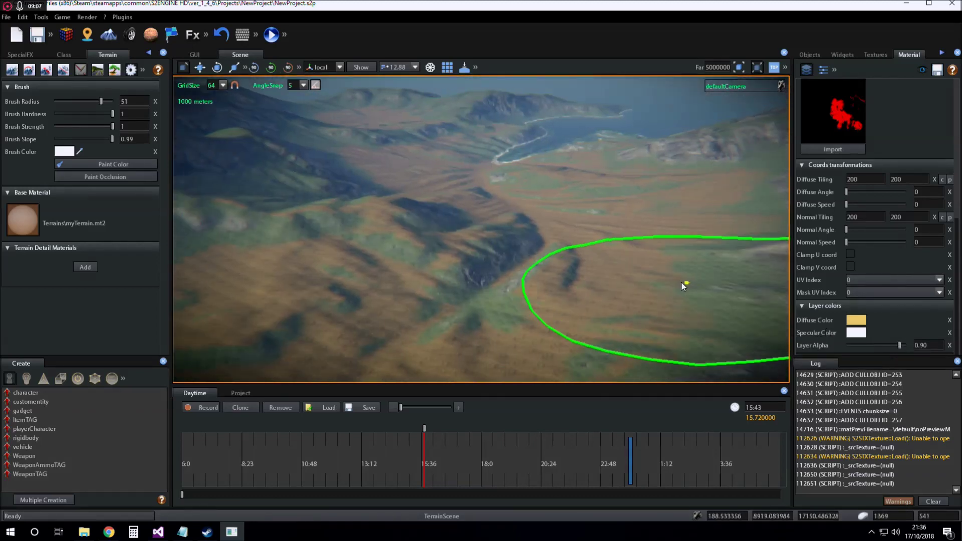
Raise layer 1's Layer Alpha to 0.97 and compare the blend over the hills.
right_drag(681, 283, 650, 281)
key(s)
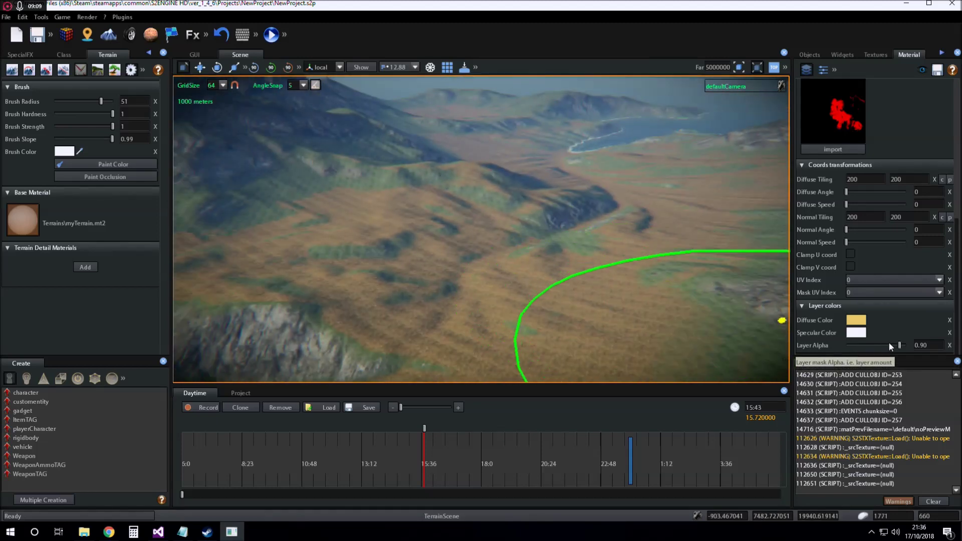
drag(886, 346, 908, 349)
key(s)
right_drag(451, 286, 426, 281)
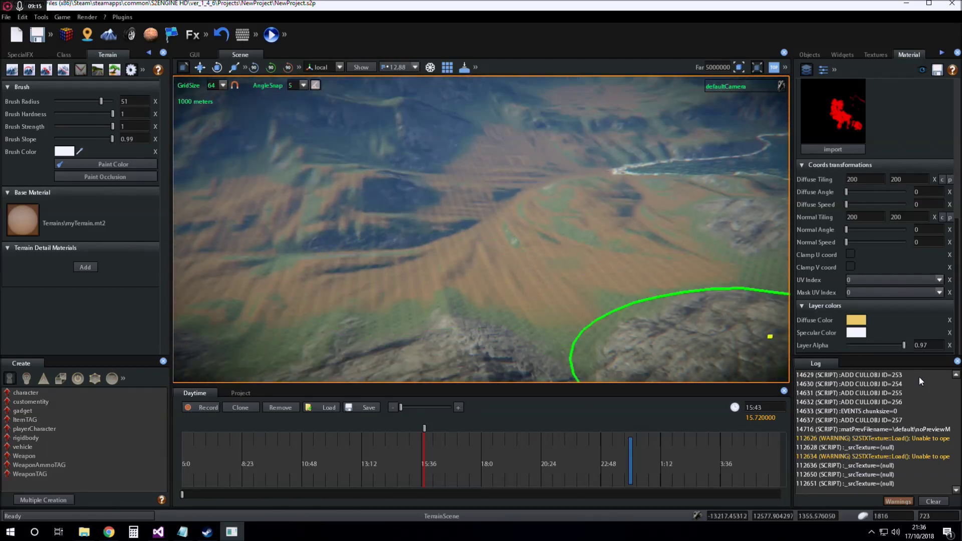
Reduce layer 1's Layer Alpha to 0.76 and review the blended terrain around the valley.
drag(898, 347, 886, 346)
key(w)
mouse_move(469, 209)
right_down()
mouse_move(453, 203)
mouse_move(453, 216)
right_up()
drag(884, 345, 896, 347)
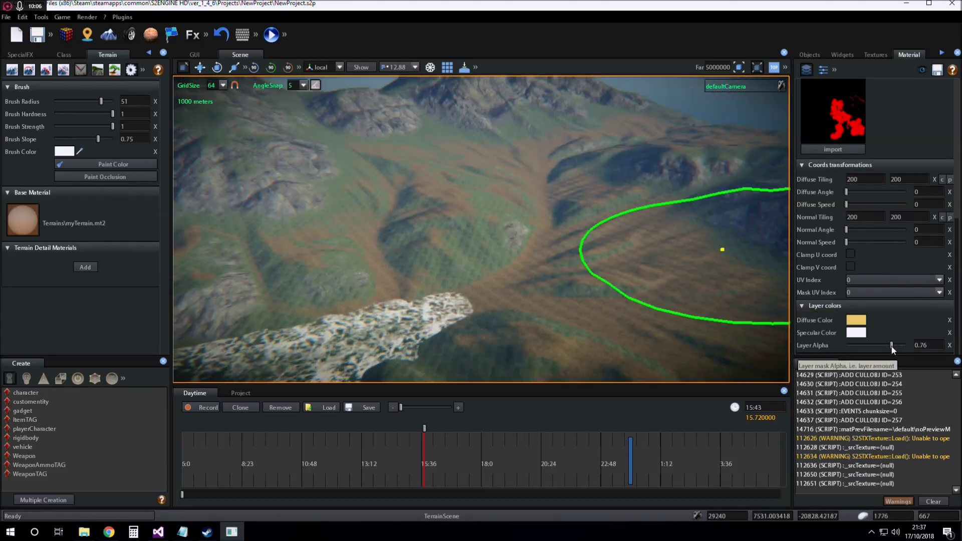
scroll(435, 259, down, 6)
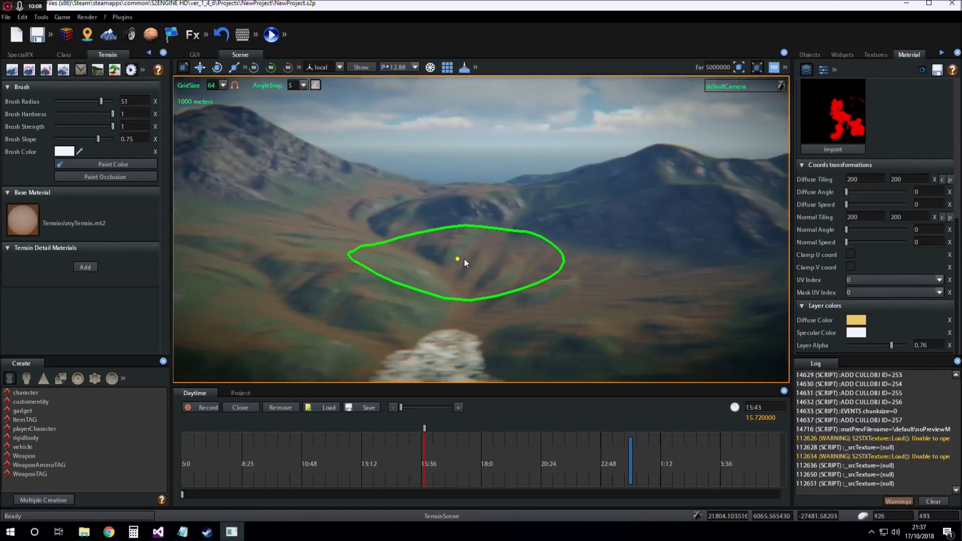
scroll(464, 258, up, 5)
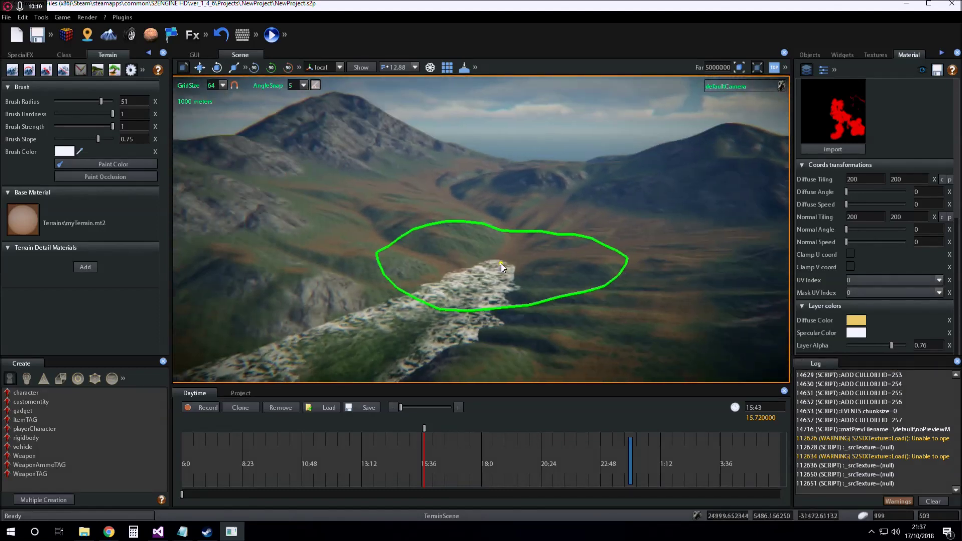
right_drag(530, 260, 533, 254)
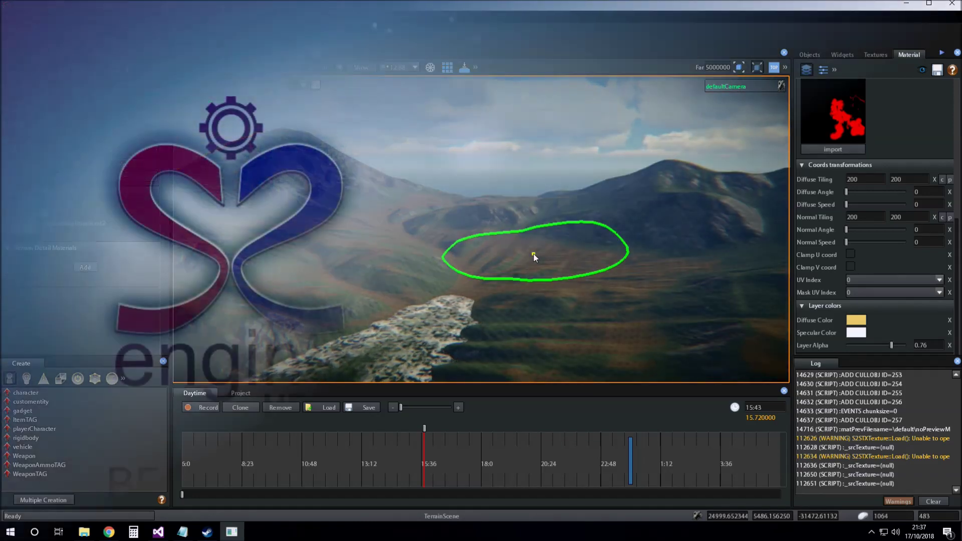